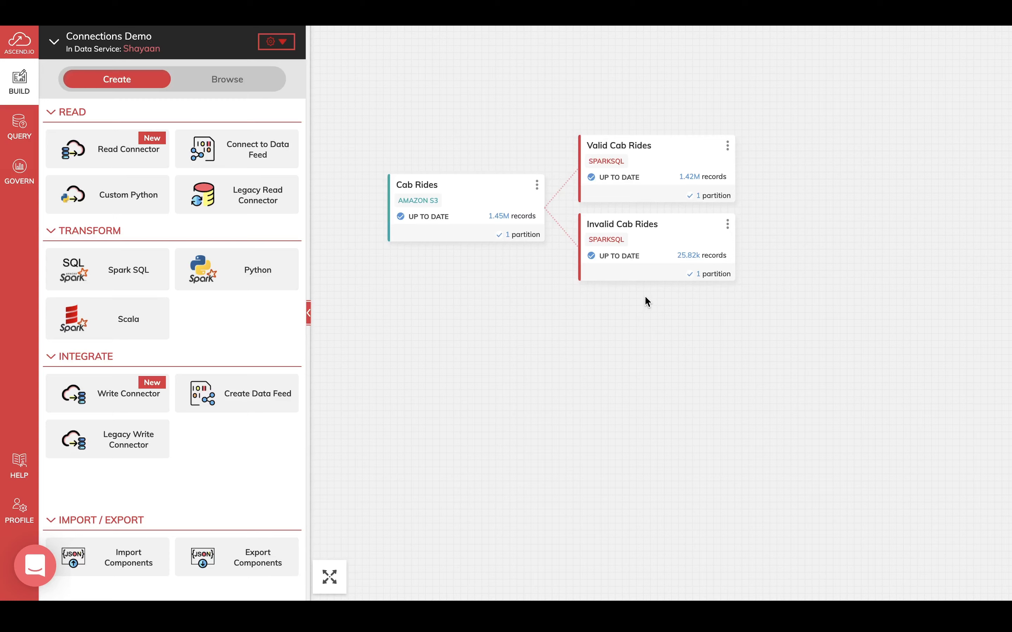
- Start a new write connector and begin a new Amazon S3 connection for it
click(727, 145)
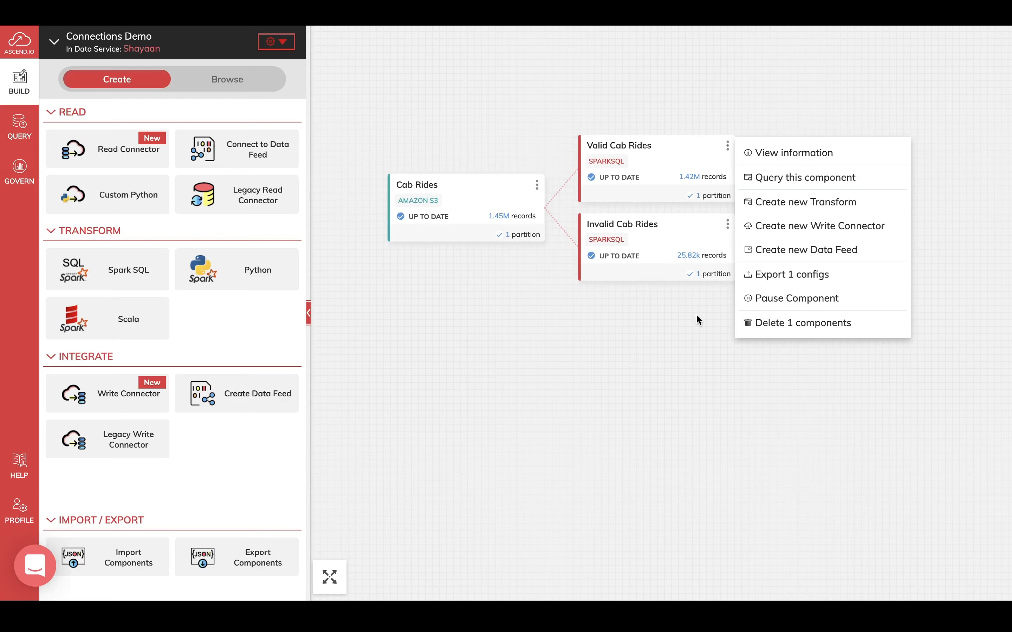
click(666, 348)
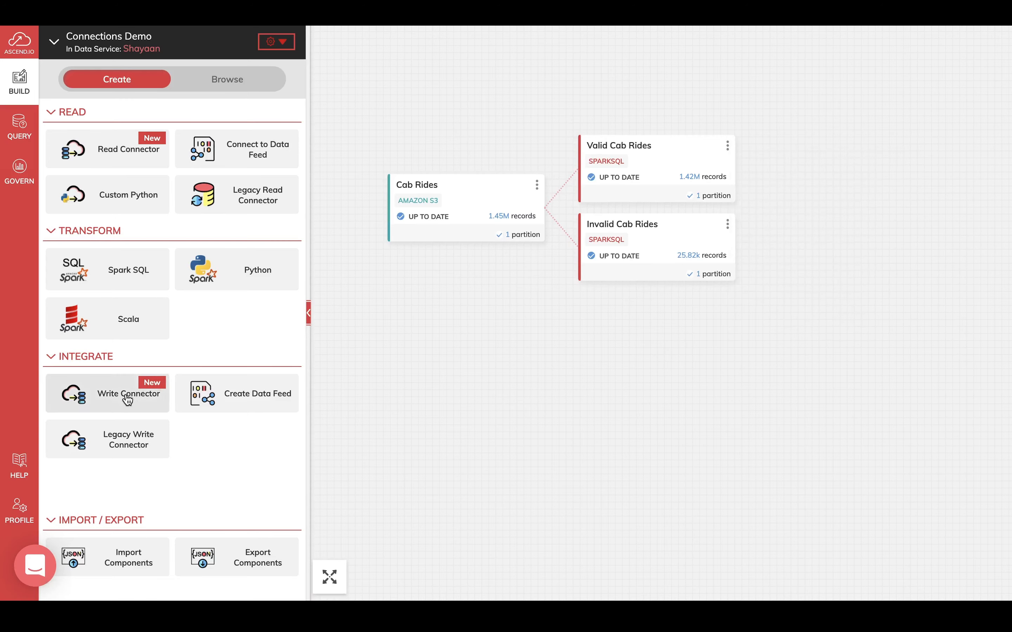
click(101, 395)
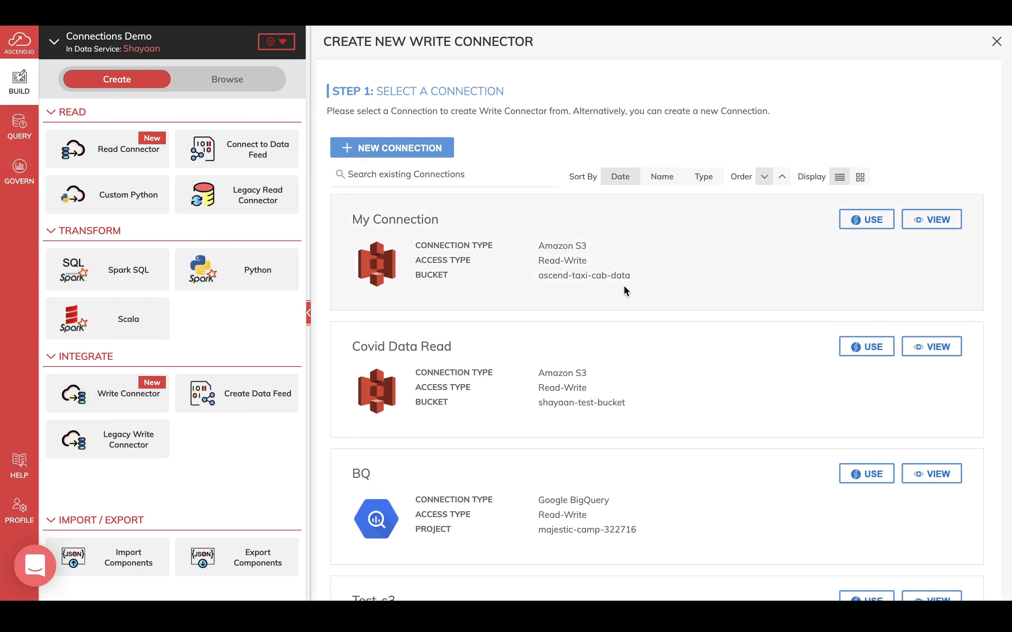
scroll(624, 286, down, 3)
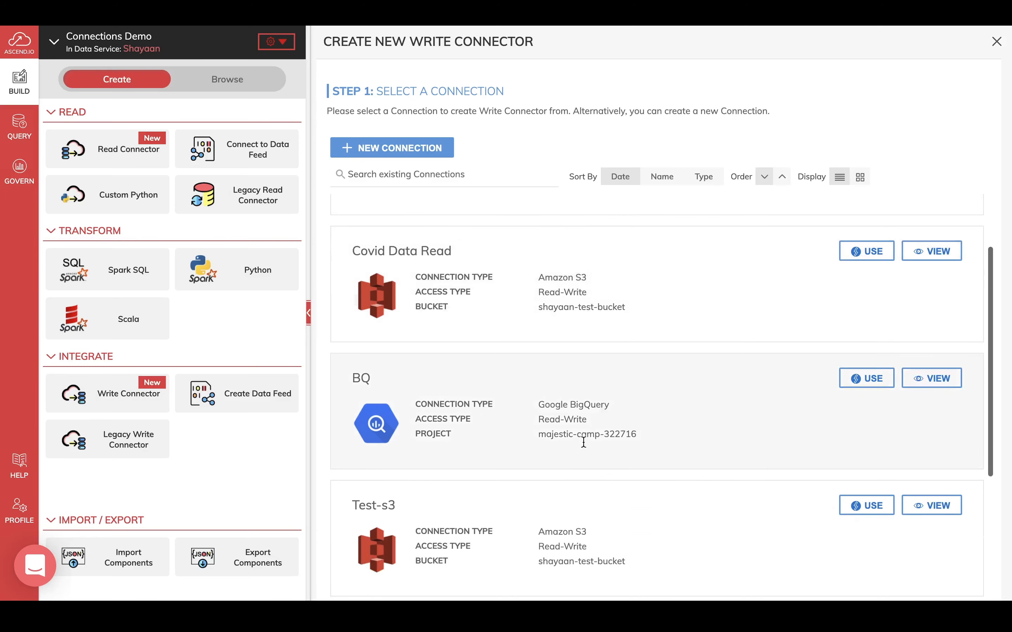
scroll(603, 441, down, 5)
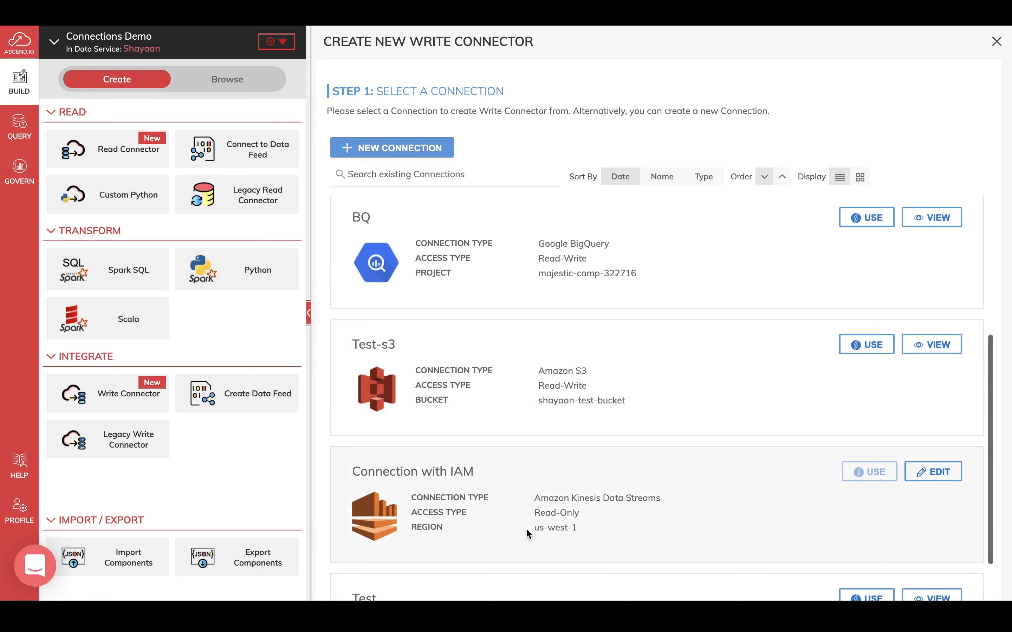
scroll(600, 506, up, 8)
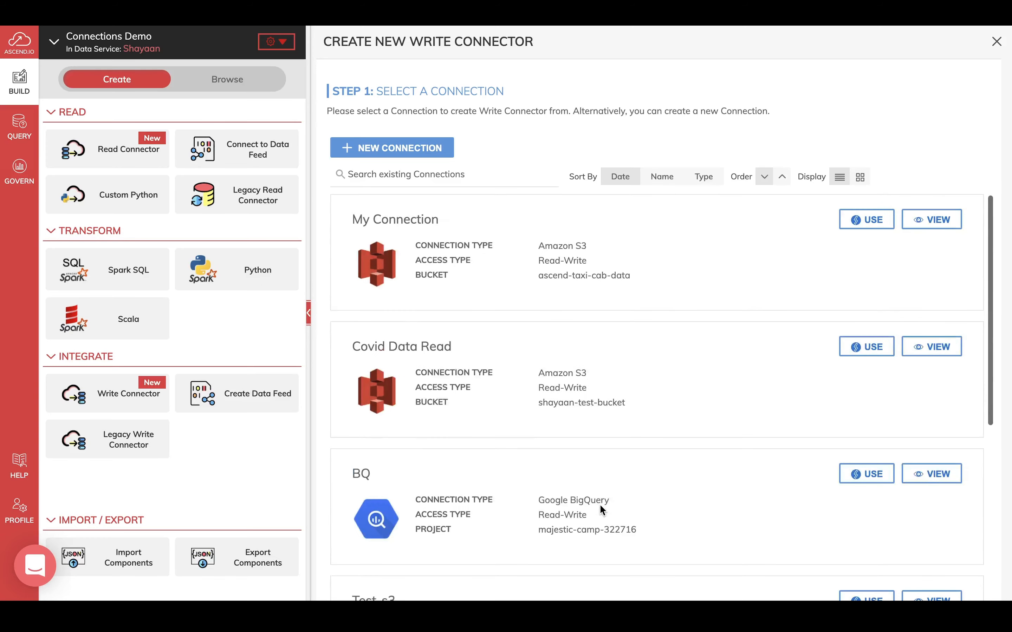
click(406, 149)
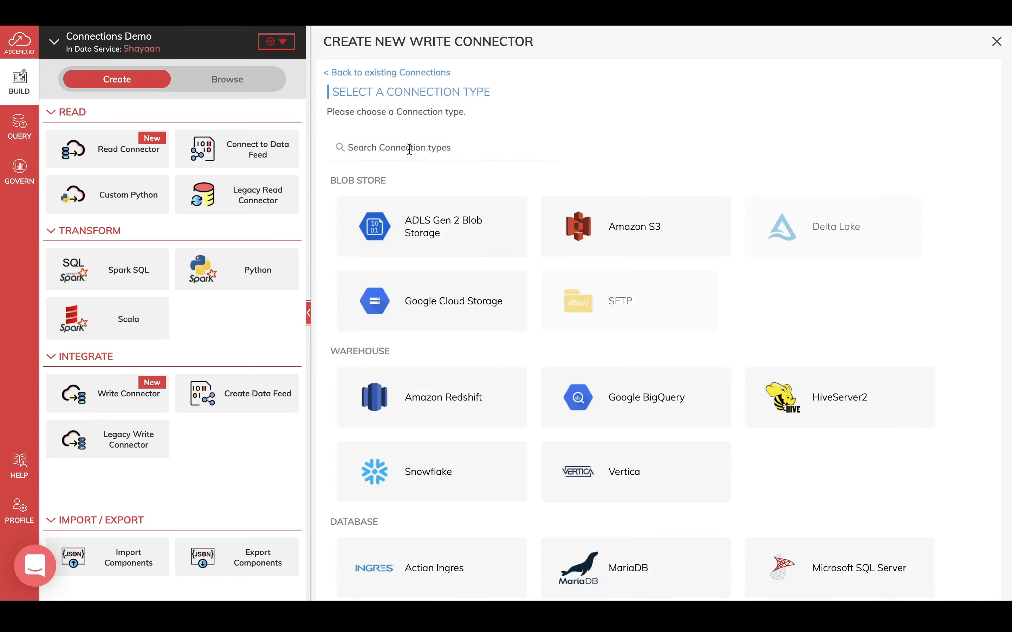
click(590, 224)
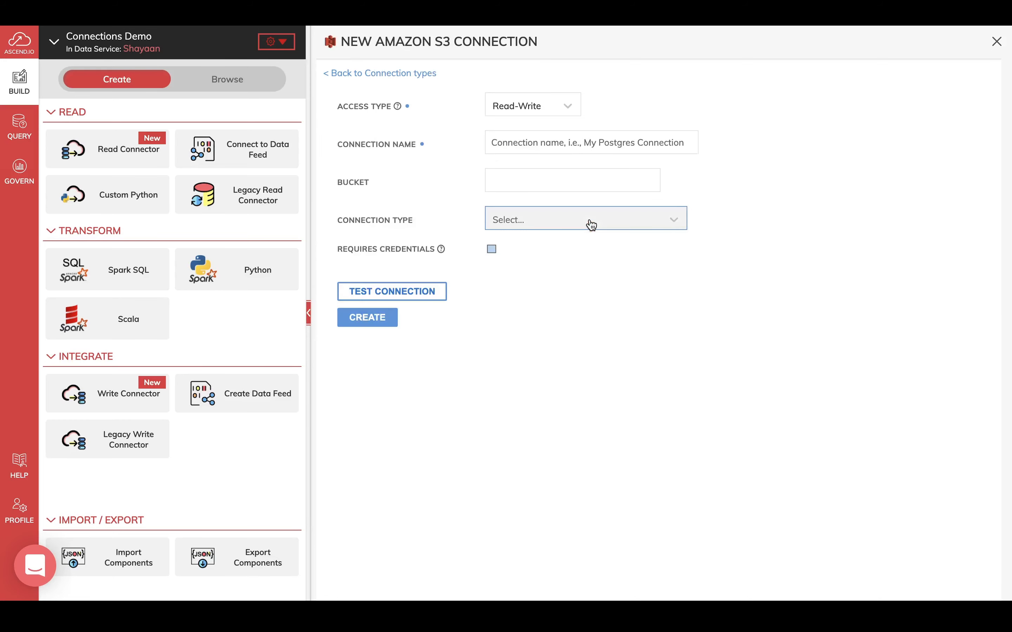
- Set the access type to Read-Write and name the connection "My S3 Connection"
click(556, 114)
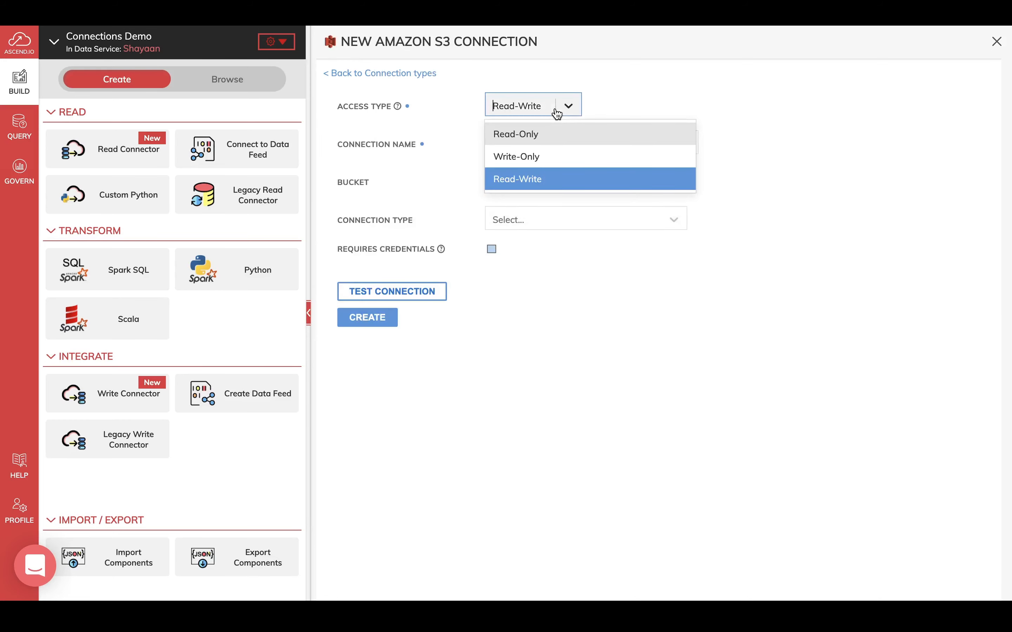
click(548, 175)
click(548, 143)
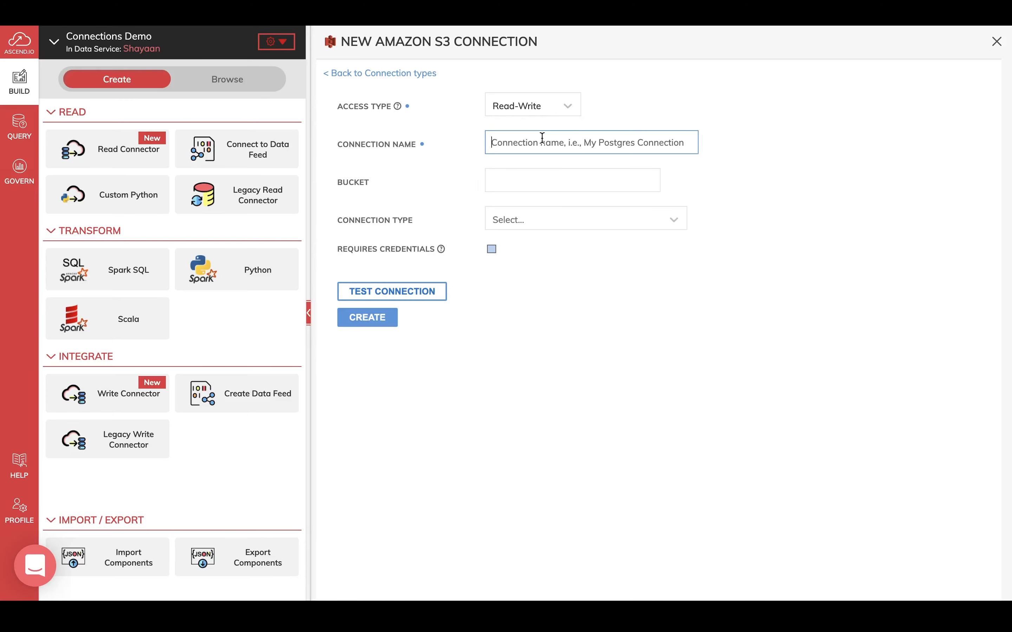
text(My)
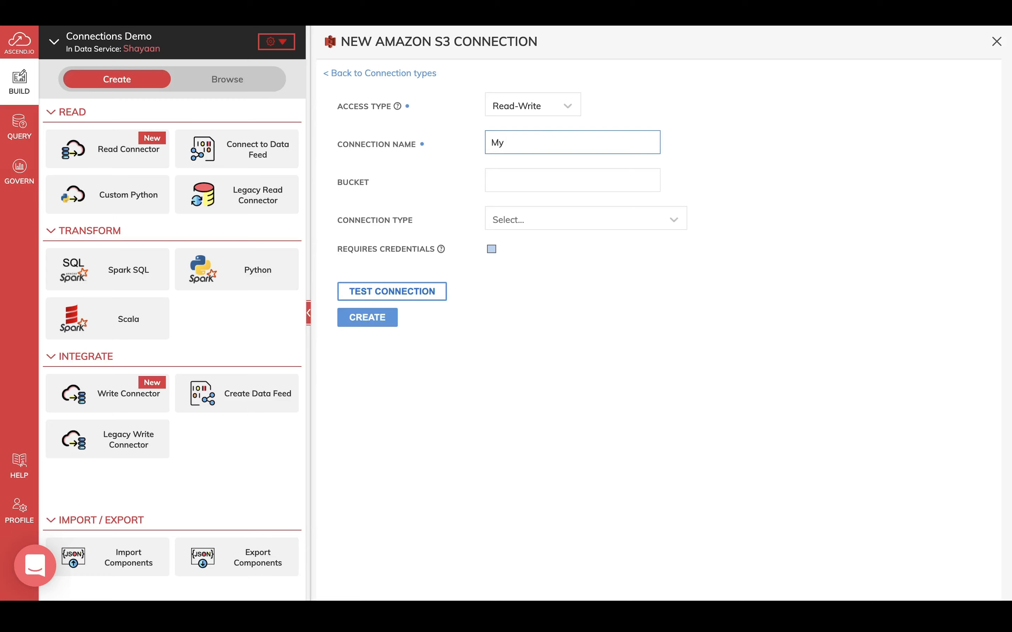
text( S3 Connection)
- Set the connection's bucket to ascend-taxi-cab-data and its connection type to Standard
click(543, 170)
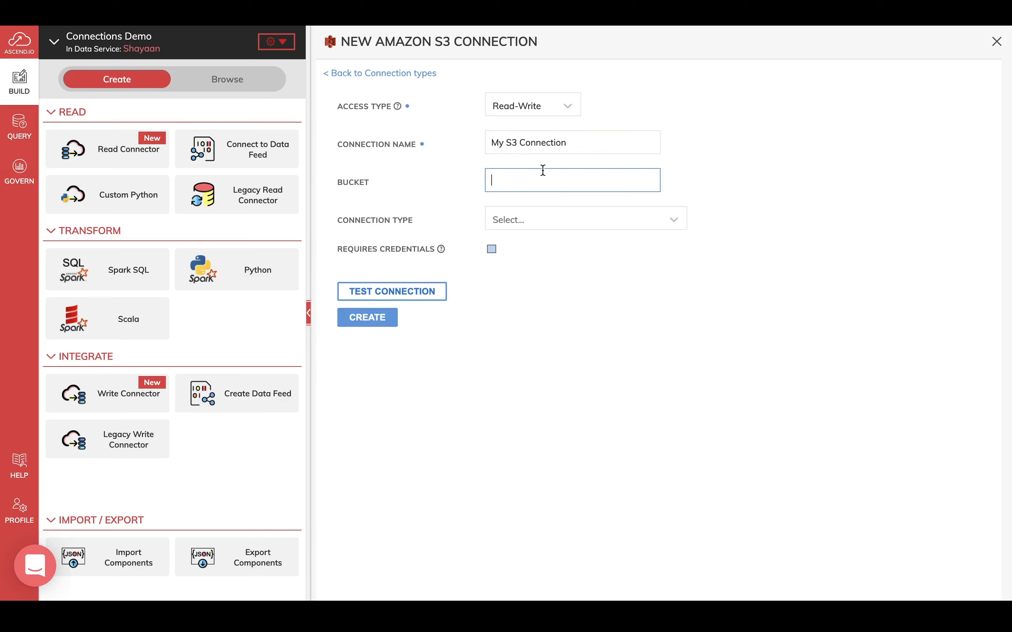
text(ascend-taxi-cab-data)
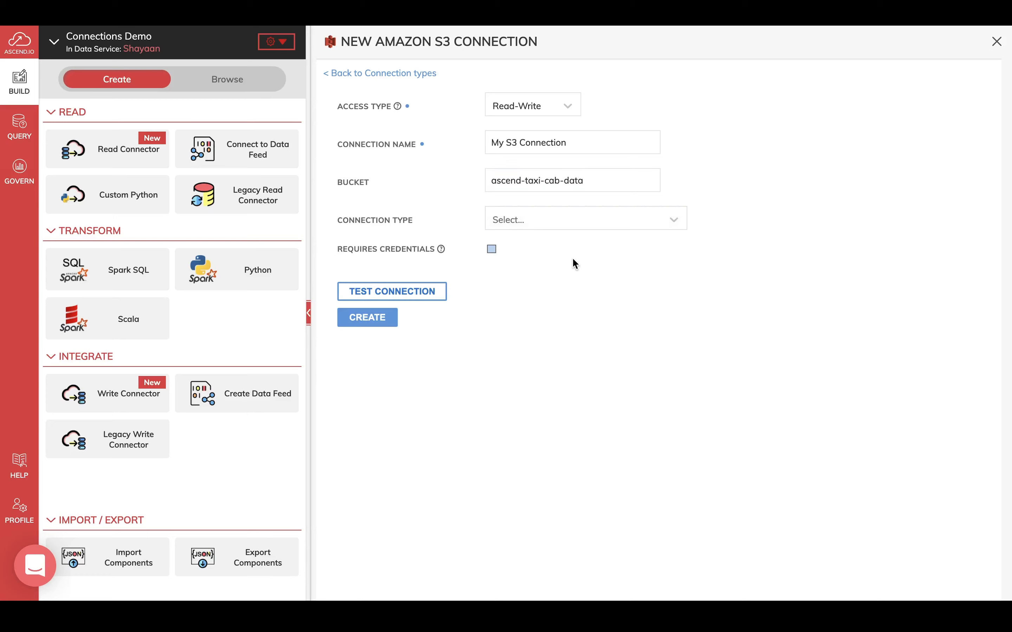
click(571, 222)
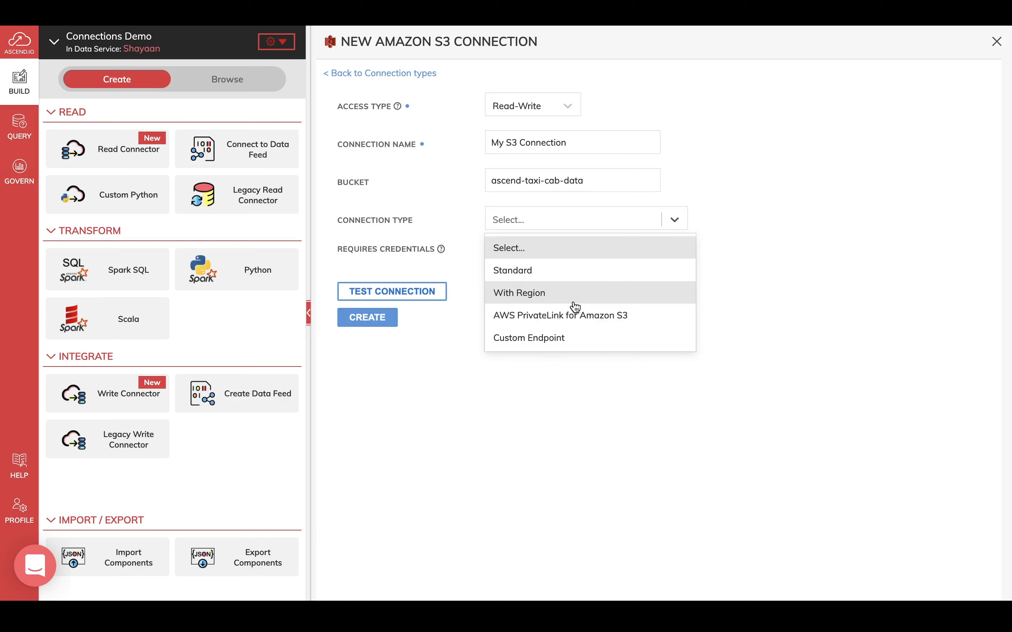
click(572, 284)
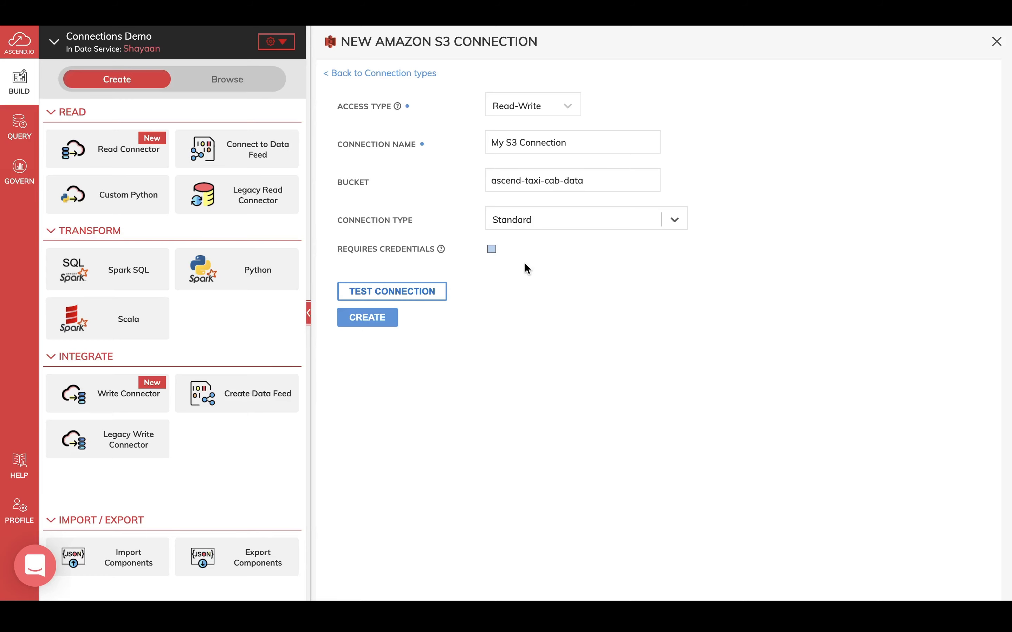
- Require credentials for the connection and choose the existing s3-test-credentials
click(492, 249)
click(549, 283)
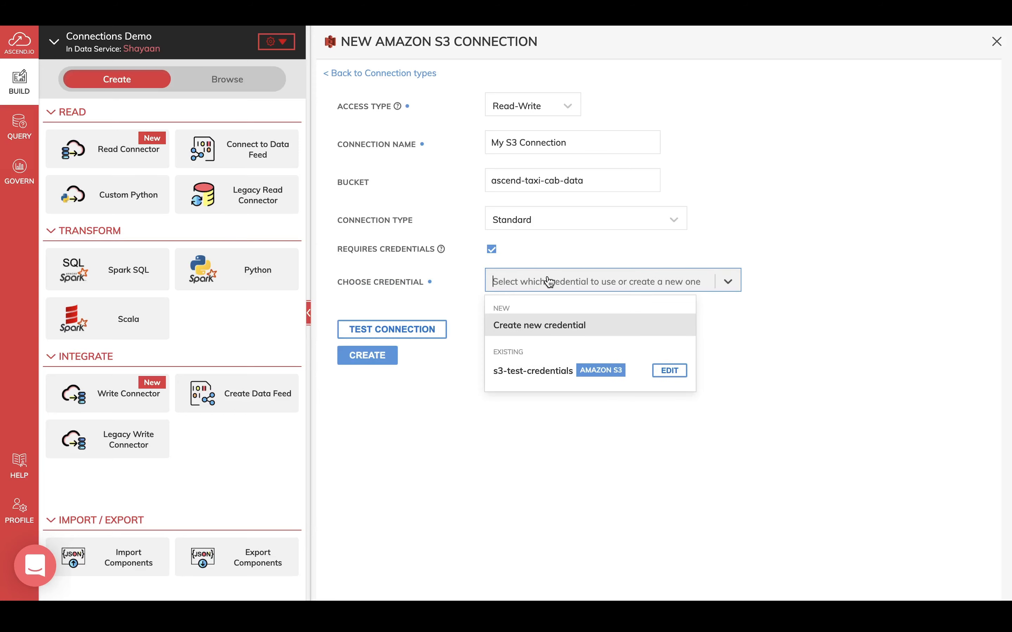
click(543, 328)
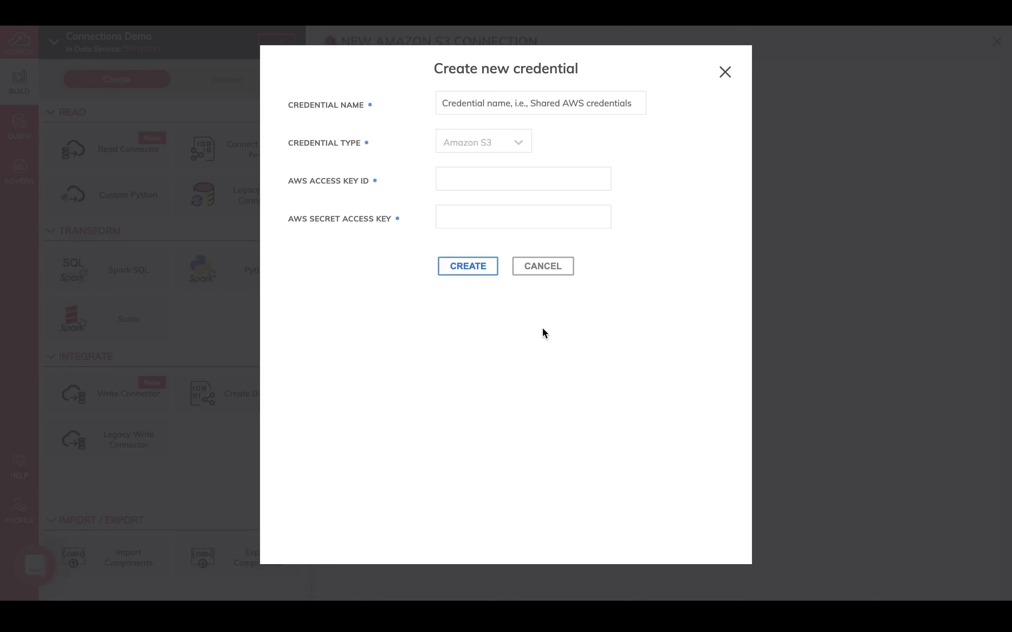
click(558, 268)
click(552, 287)
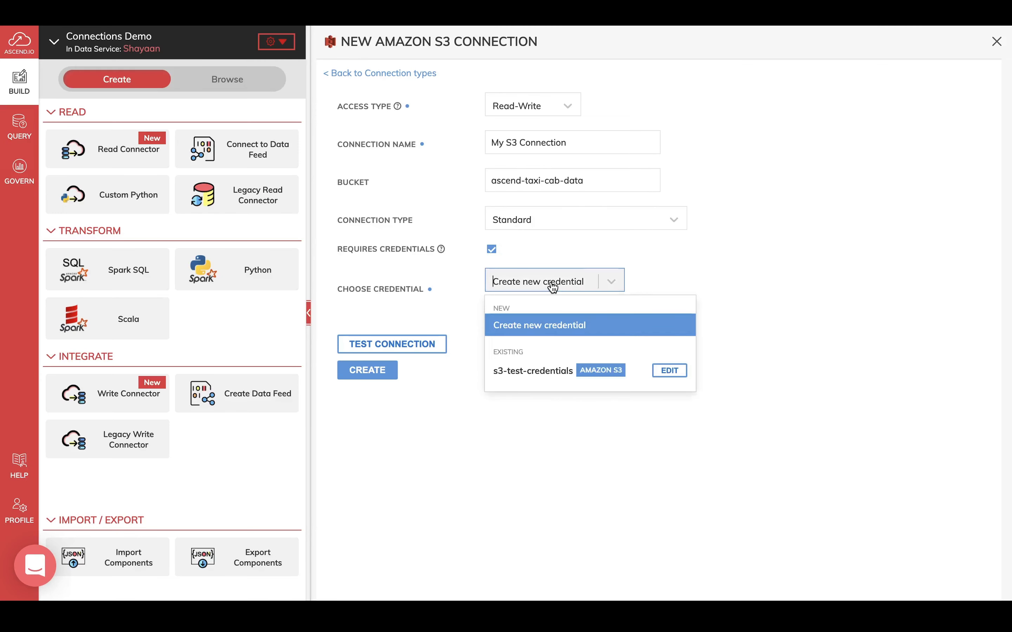
click(552, 371)
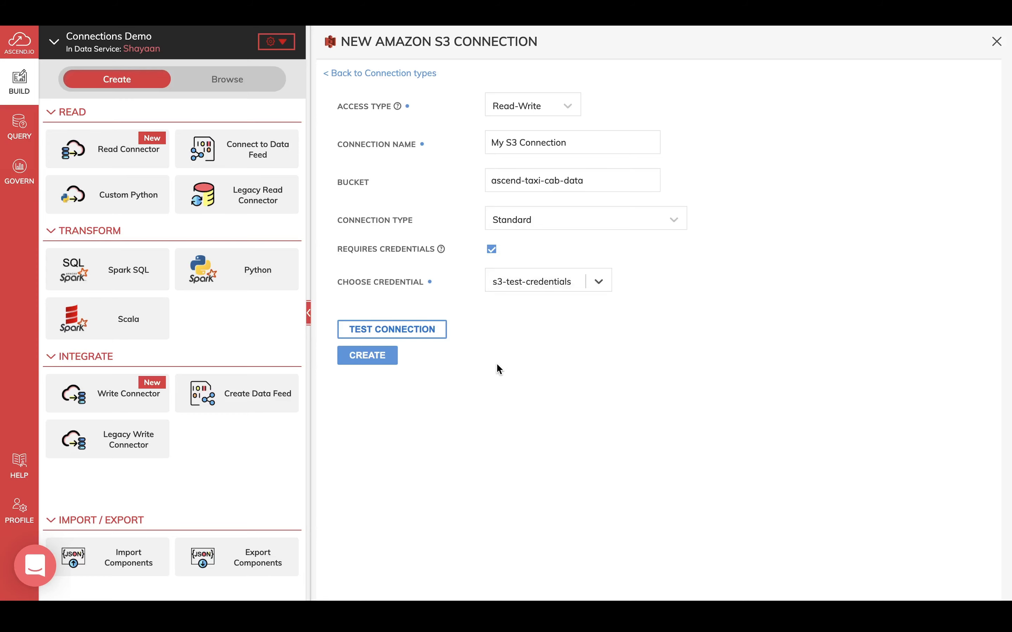
- Test the new Amazon S3 connection and create it
click(430, 338)
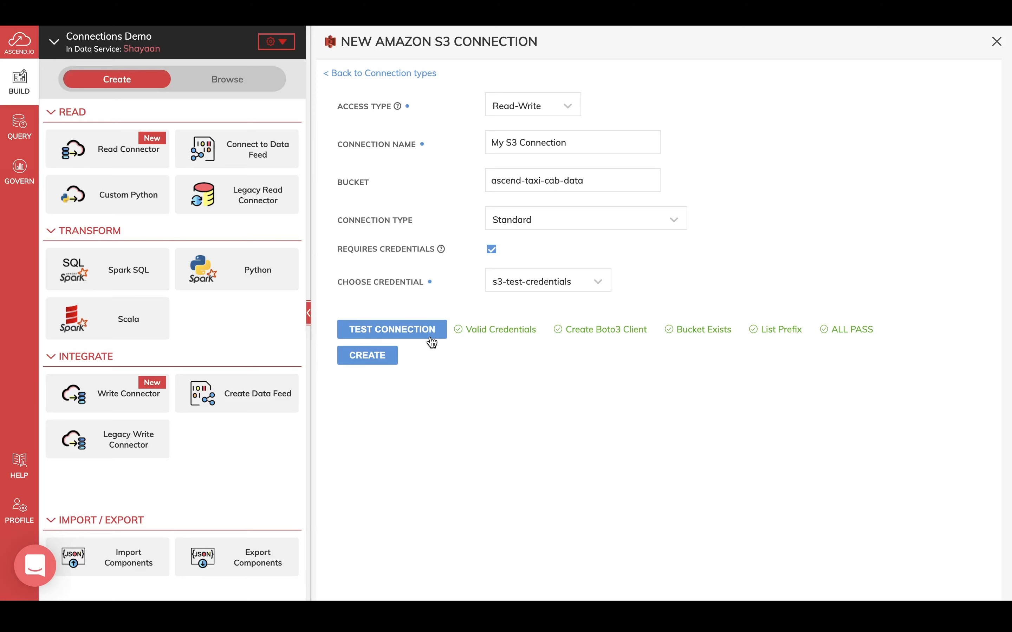
click(380, 357)
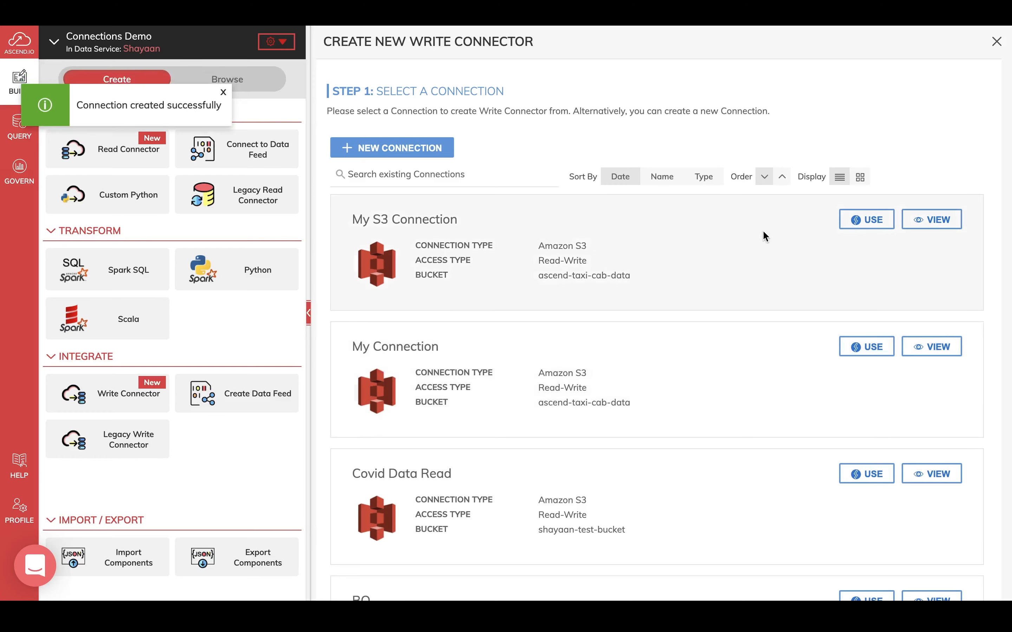
- Use My S3 Connection for the write connector and name the connector "Valid Cab Data S3"
click(855, 221)
drag(502, 164, 294, 170)
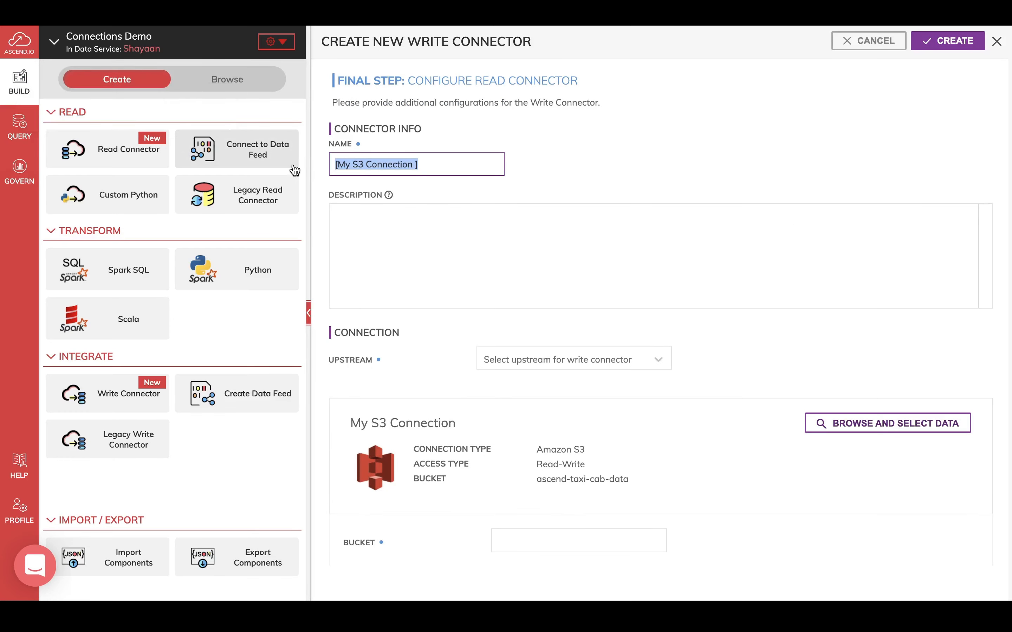
text(Valid)
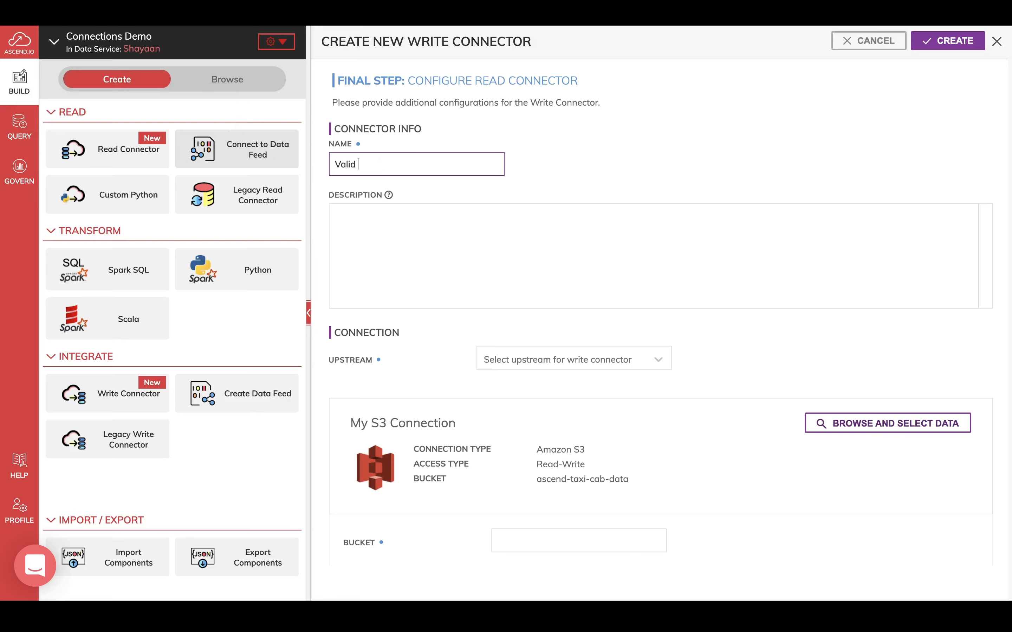
text( Cab Data S3)
click(548, 183)
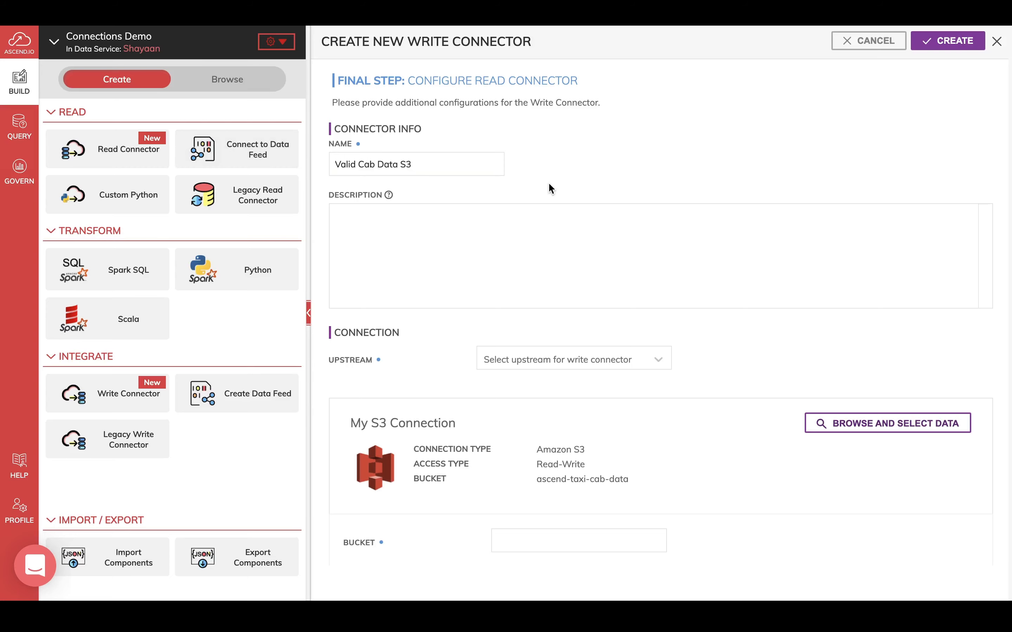
- Set the write connector's upstream to Valid_Cab_Rides
scroll(548, 183, down, 2)
scroll(549, 183, down, 1)
click(537, 237)
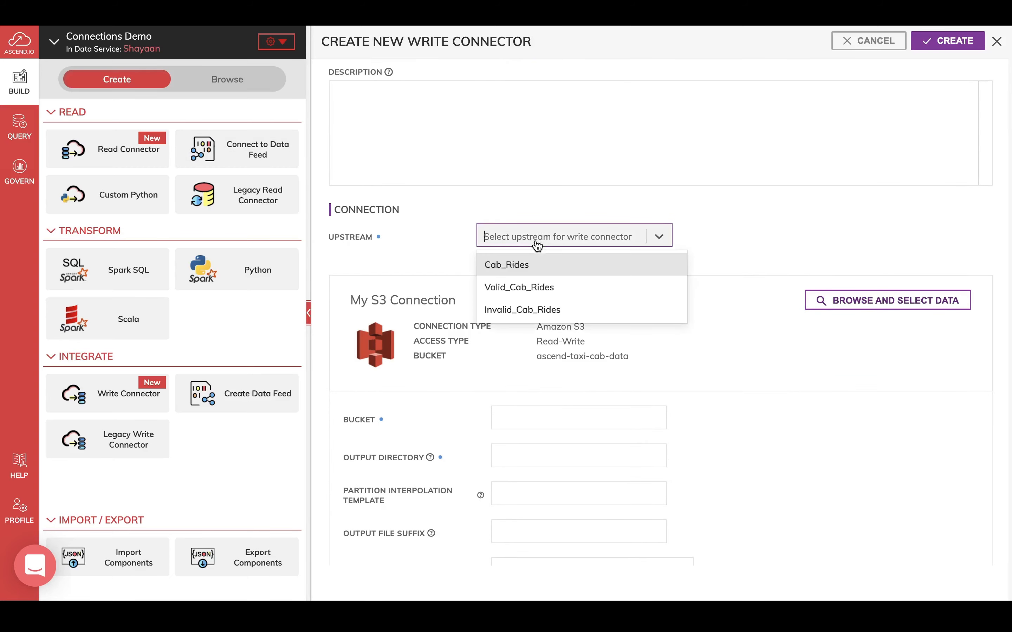
click(536, 286)
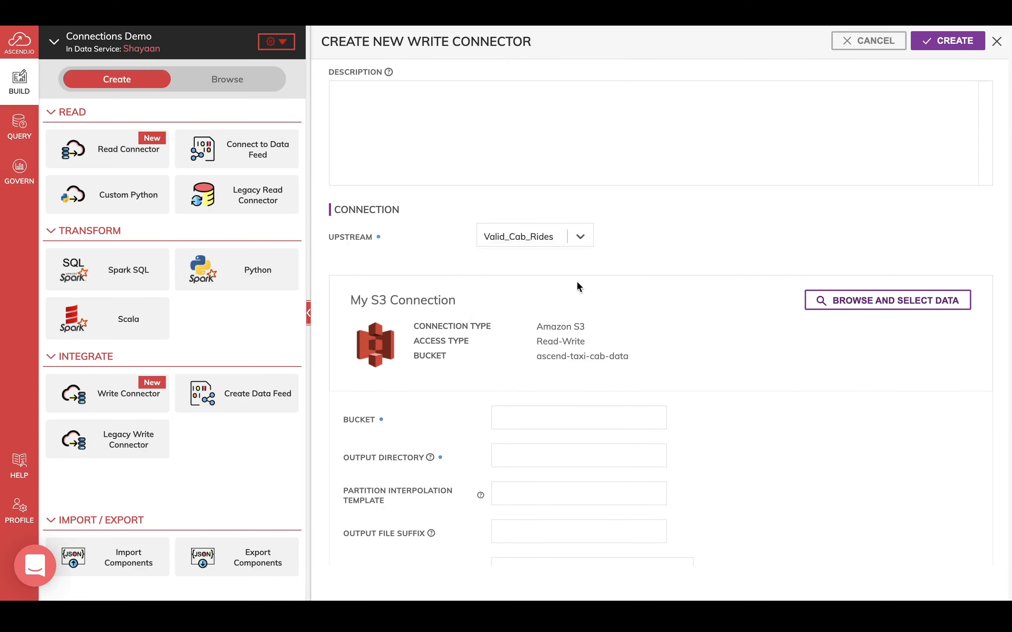
- Browse the connection's data and select the valid-cab-rides/ folder as the output directory
scroll(634, 296, down, 1)
scroll(633, 291, down, 2)
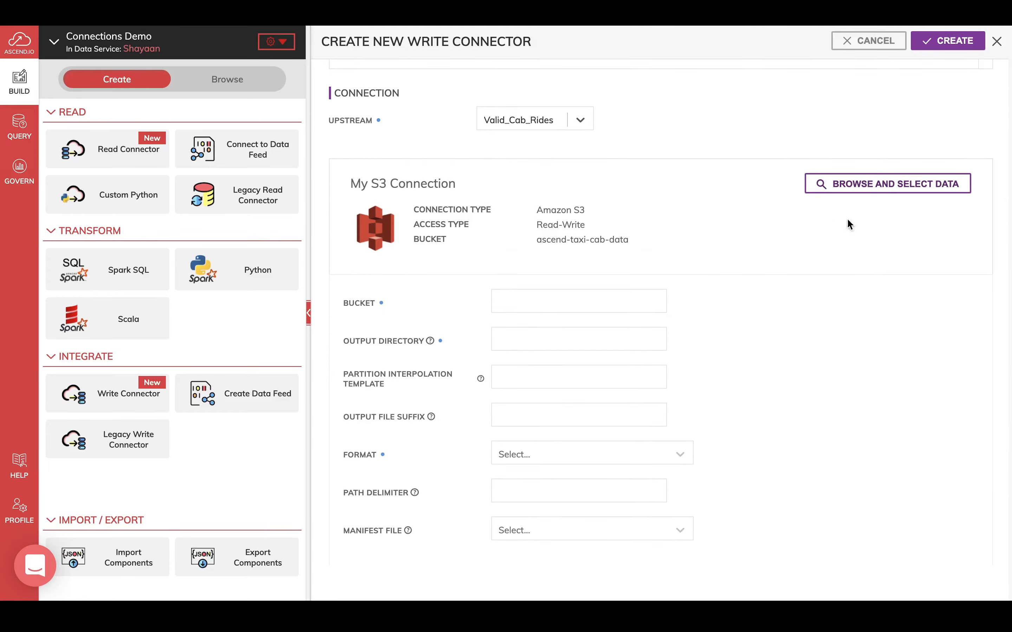
click(890, 180)
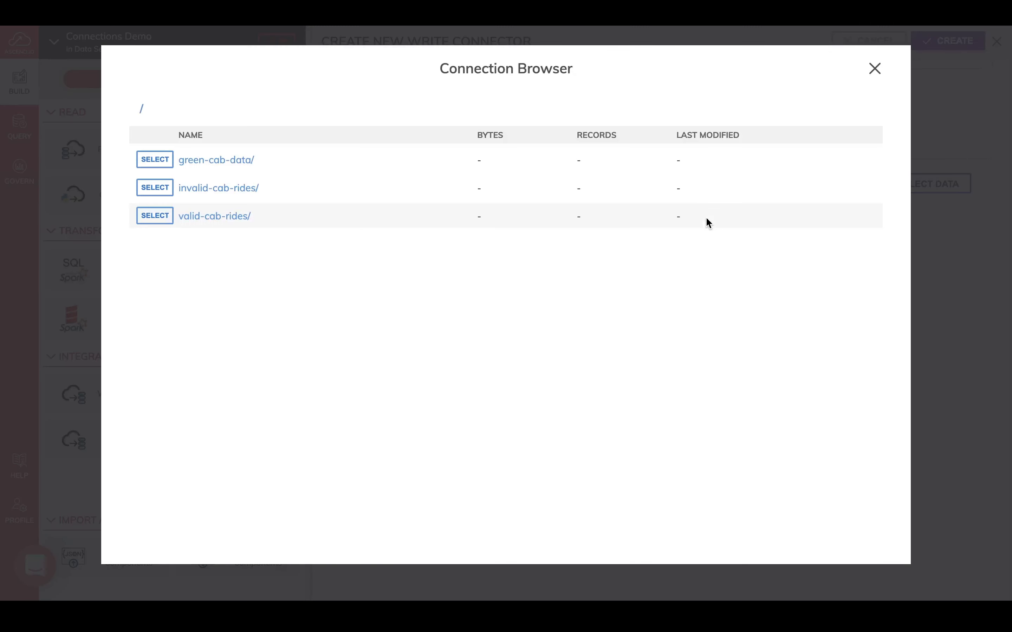
click(155, 216)
- Set the write connector's output format to CSV
scroll(606, 334, down, 3)
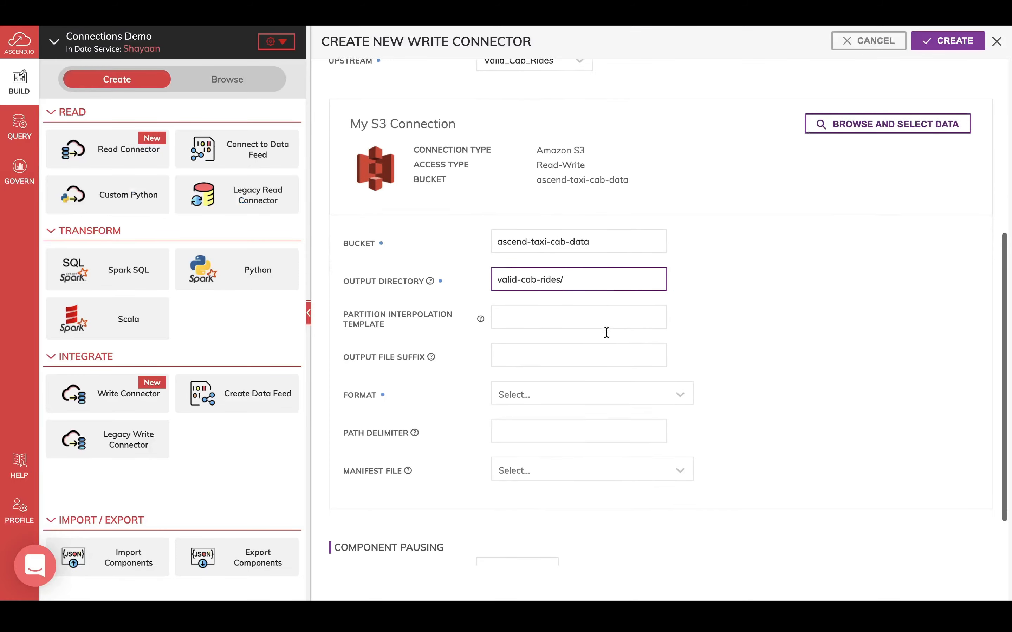
click(606, 330)
click(580, 372)
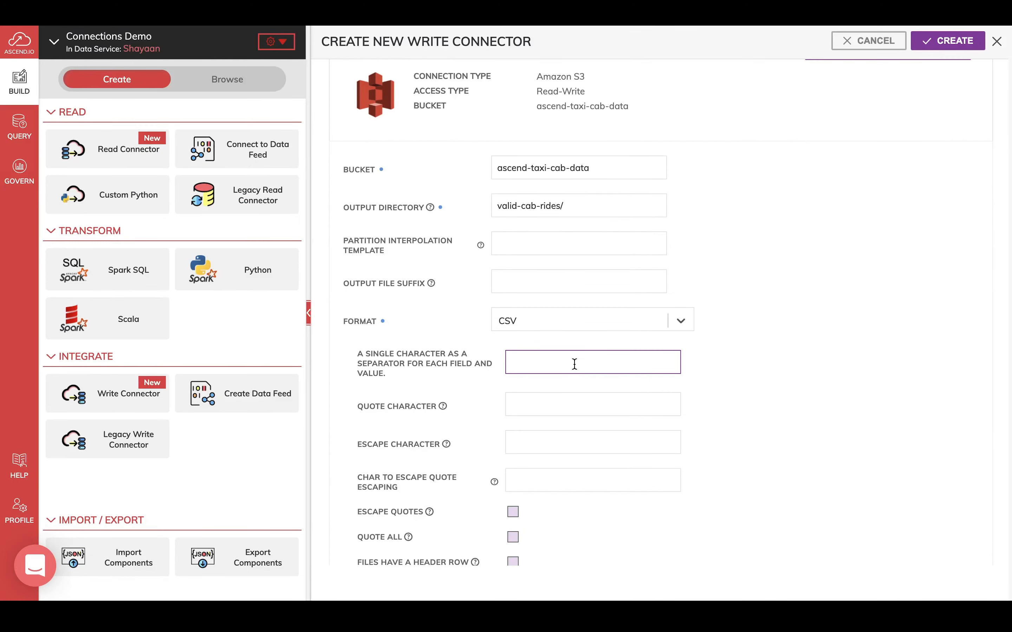
- Enable the header row for the CSV output files and review the remaining connector settings
scroll(692, 438, down, 8)
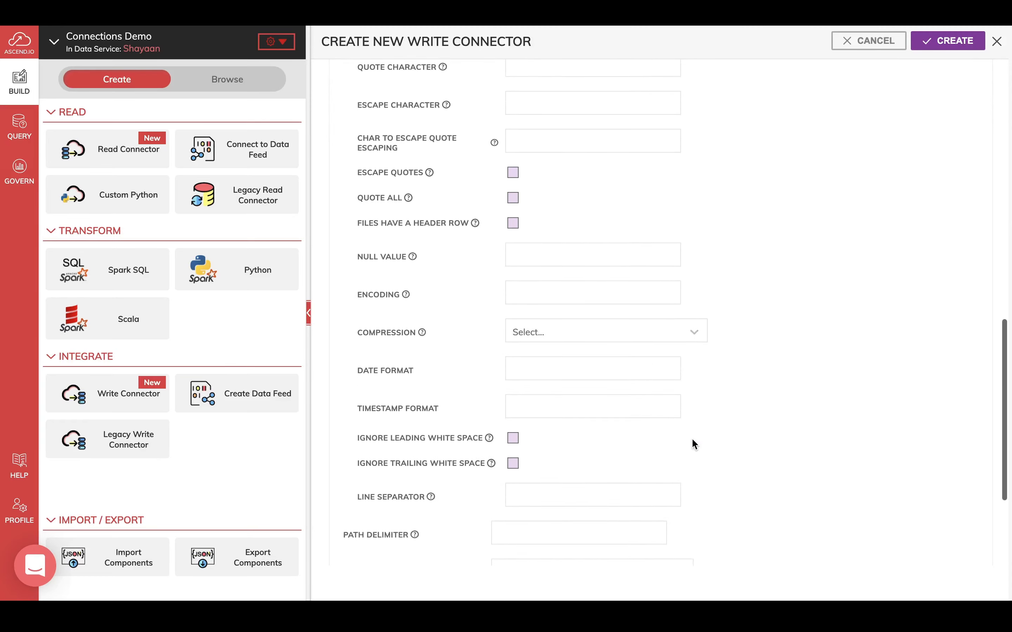
scroll(548, 327, up, 1)
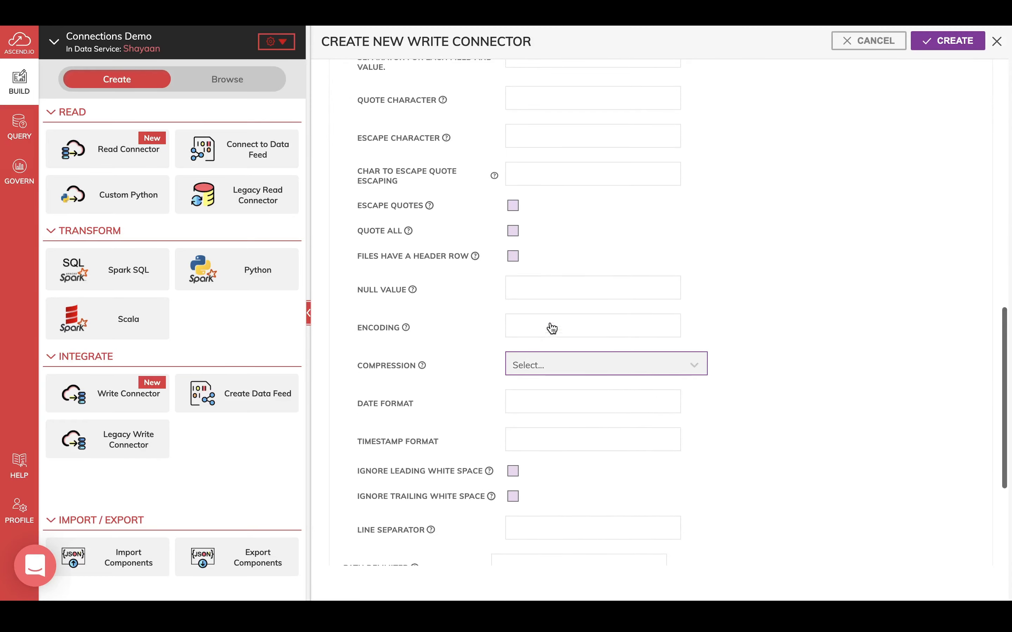
click(513, 256)
scroll(789, 264, up, 2)
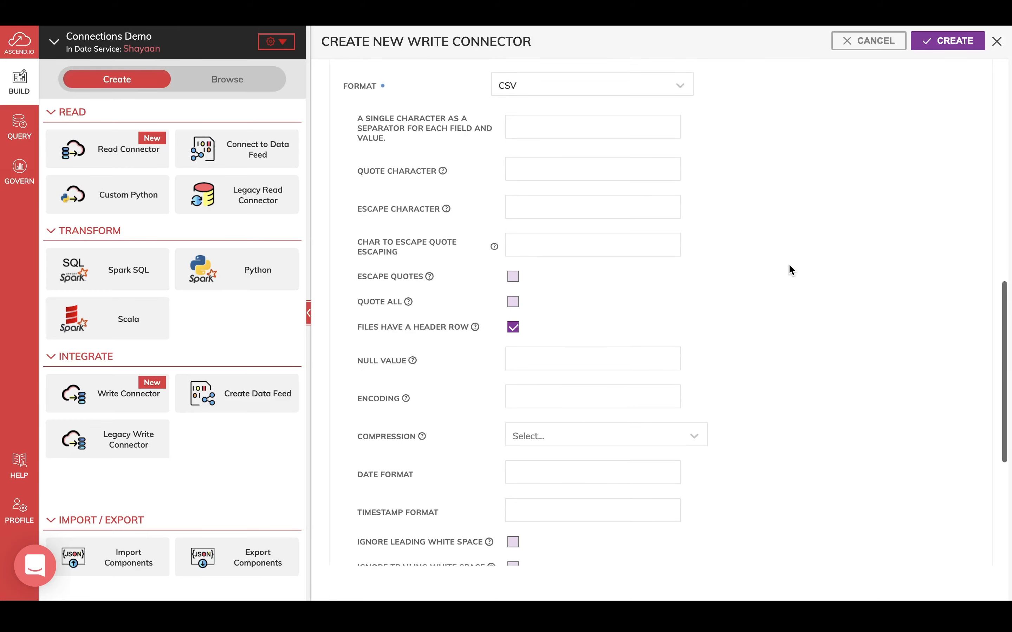
scroll(789, 266, down, 2)
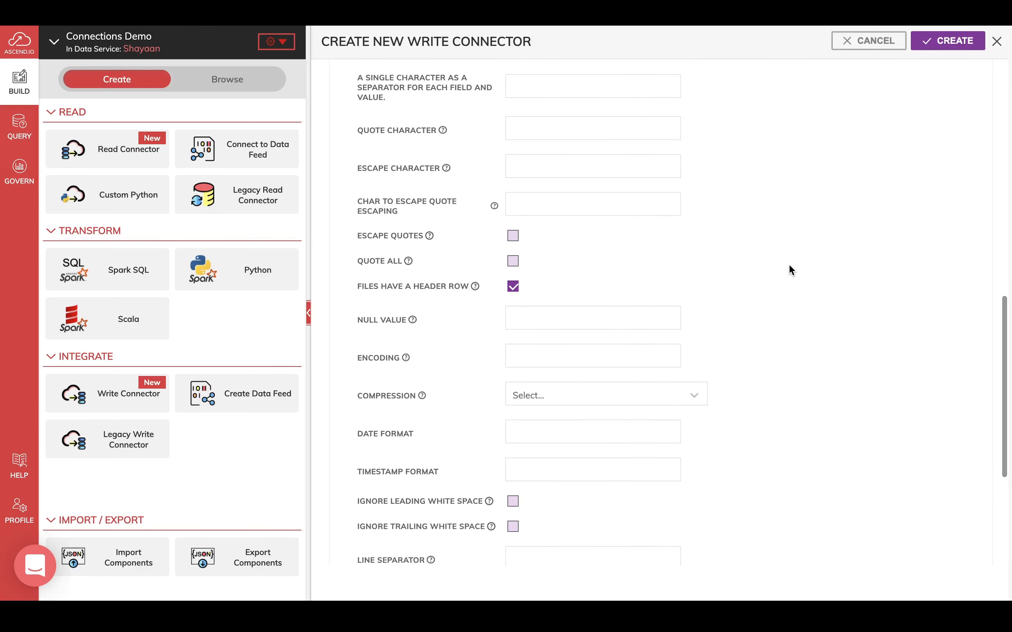
scroll(790, 266, down, 6)
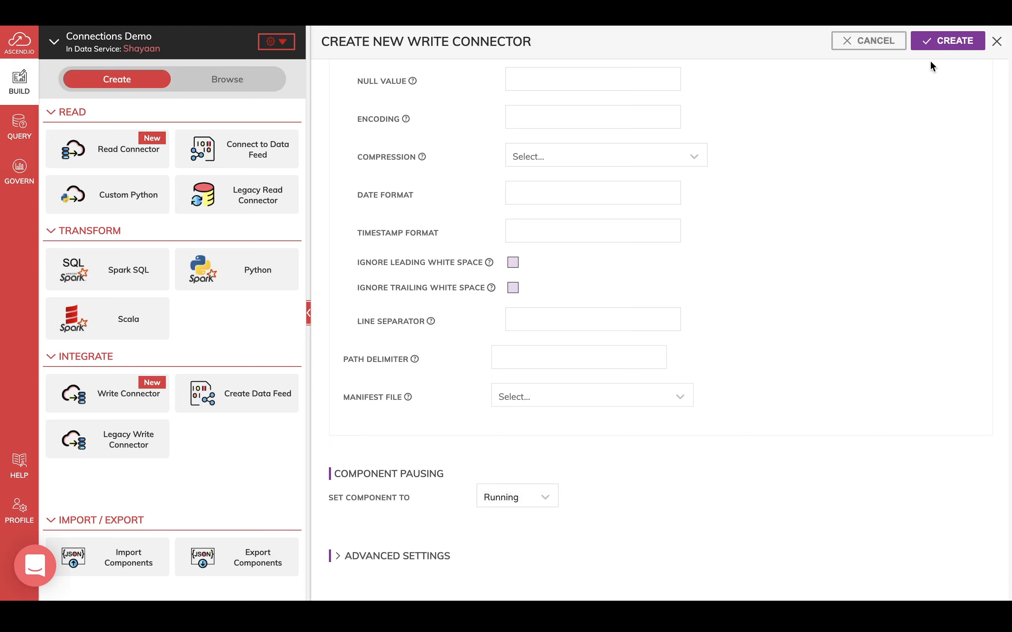
- Create the configured write connector for the valid cab rides
click(946, 42)
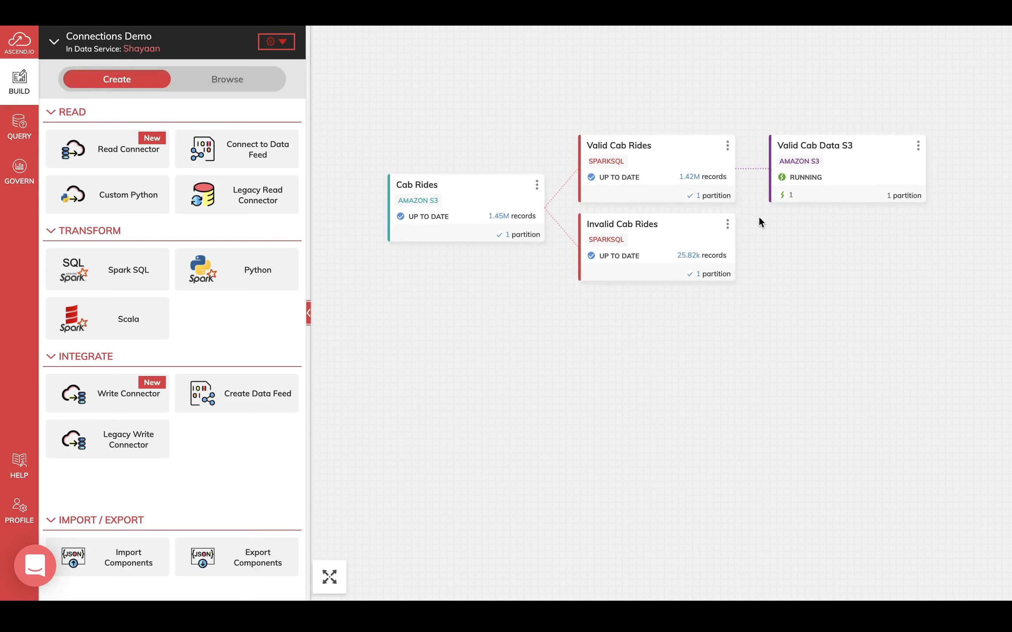
- Start a write connector from the Invalid Cab Rides component using My S3 Connection and name it Invalid Cab Data S3
click(727, 224)
click(773, 307)
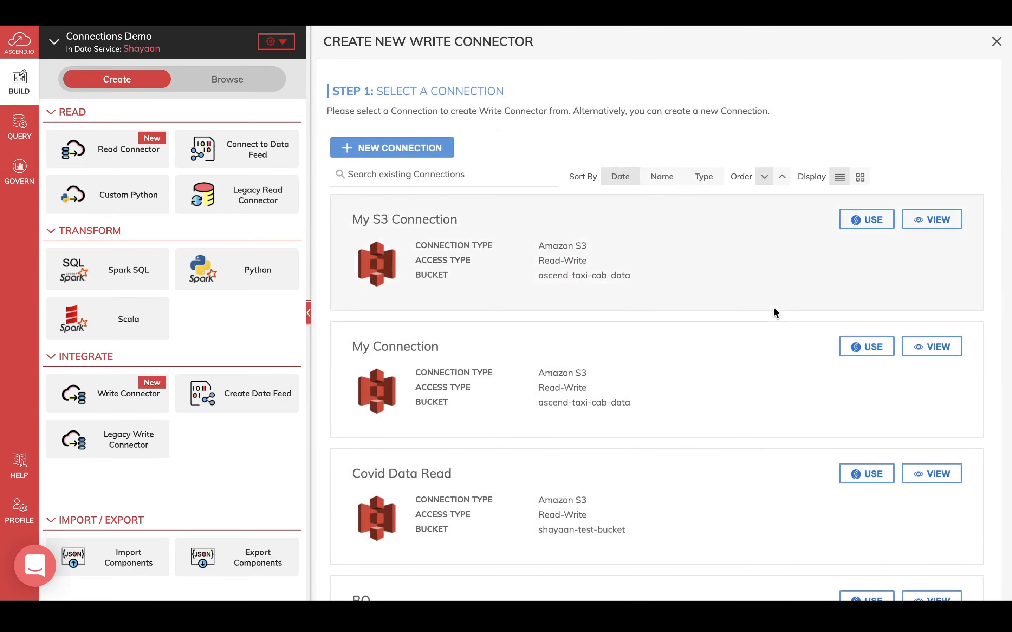
click(869, 222)
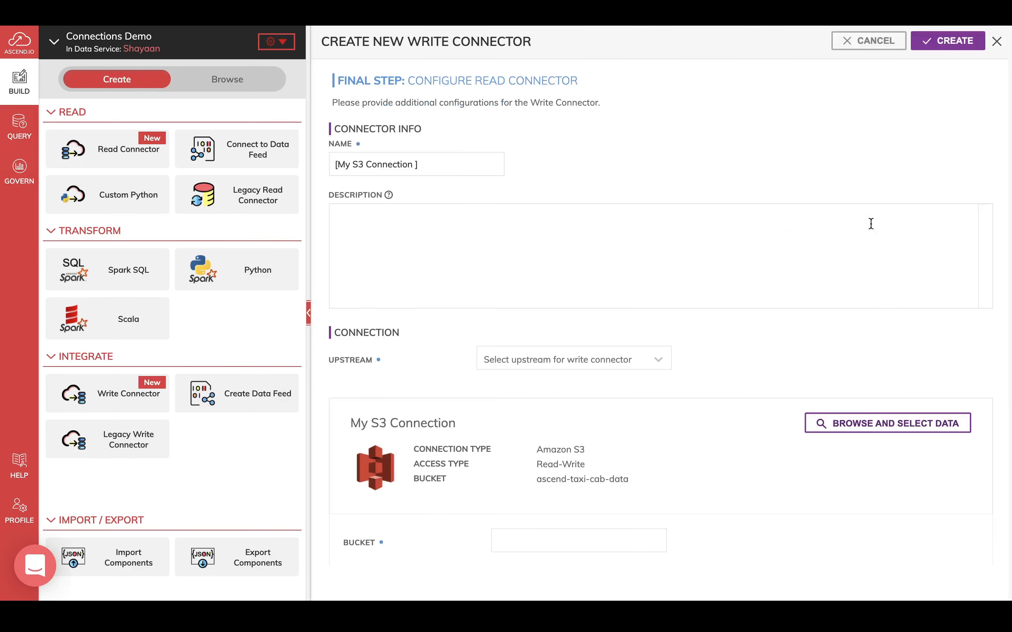
click(464, 165)
key(ctrl+a)
text(Inva)
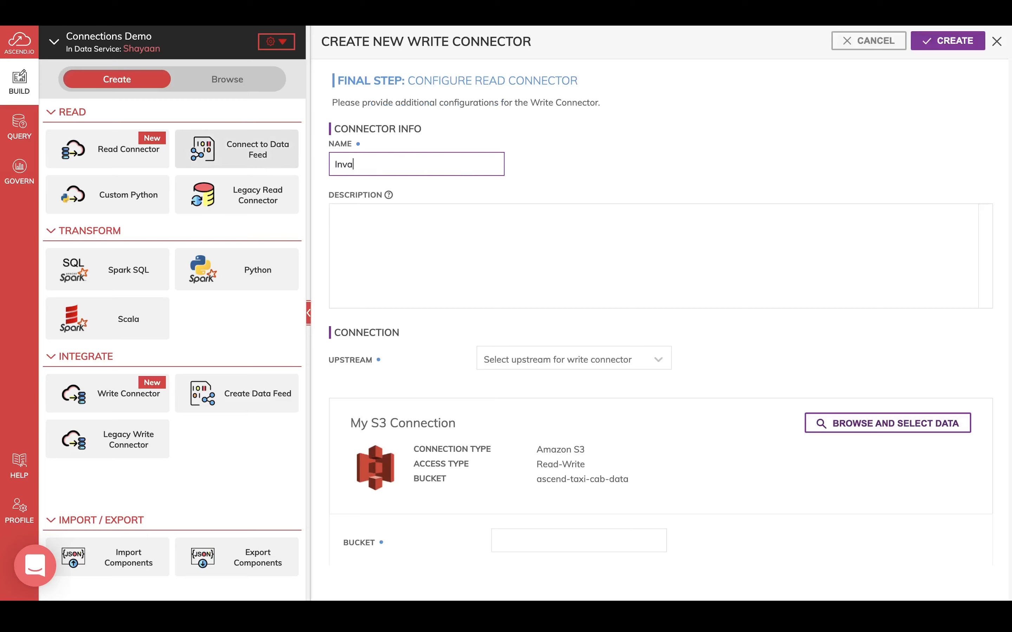
text(lid Cab Data S3)
click(612, 177)
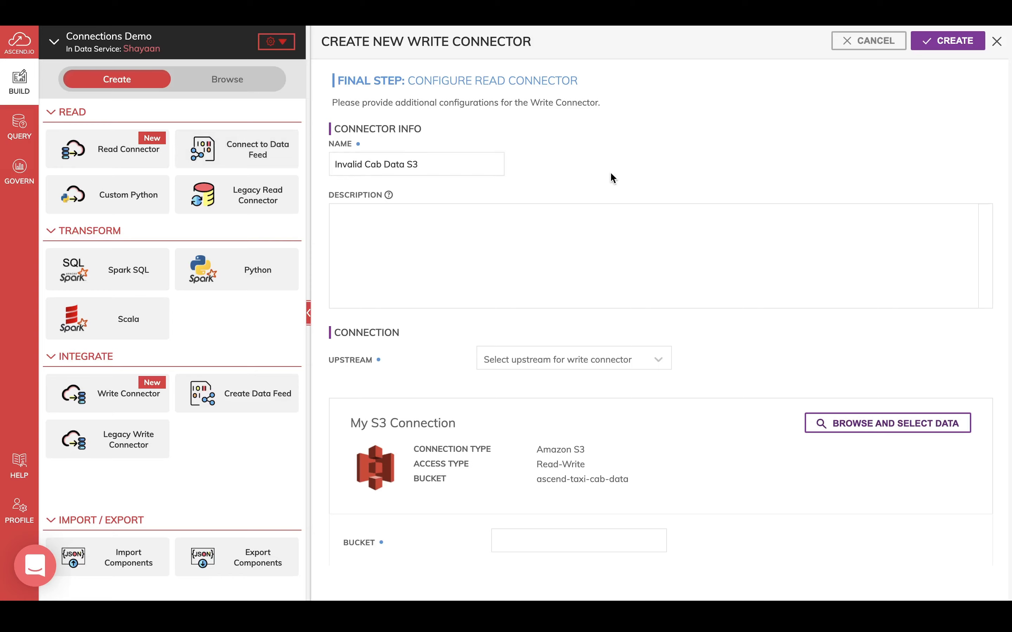
- Set the write connector's upstream to Invalid_Cab_Rides and select the invalid-cab-rides/ folder as its output directory
scroll(611, 177, down, 4)
click(610, 211)
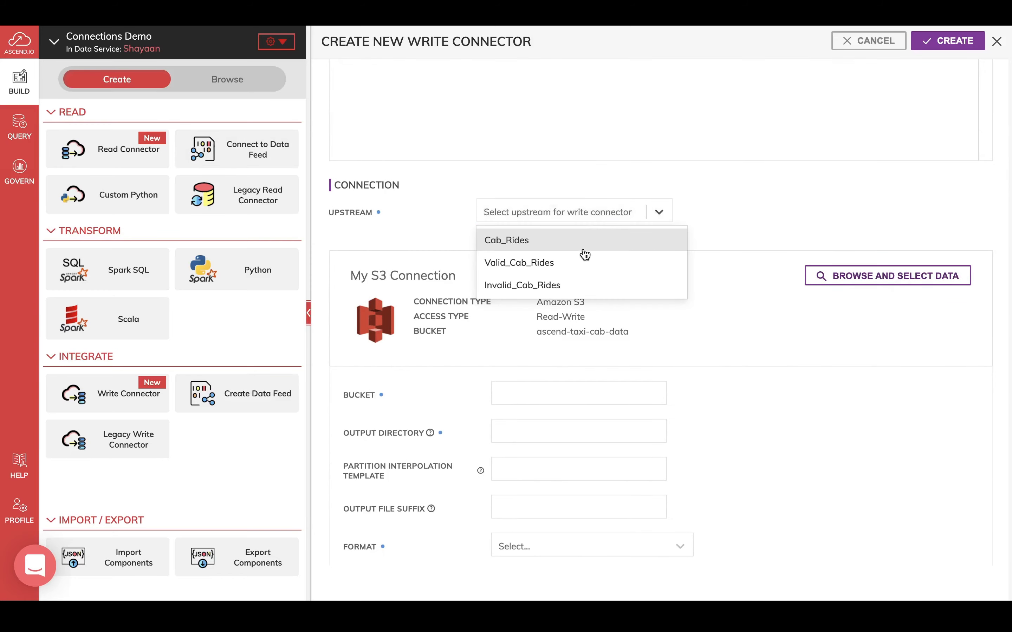
click(570, 285)
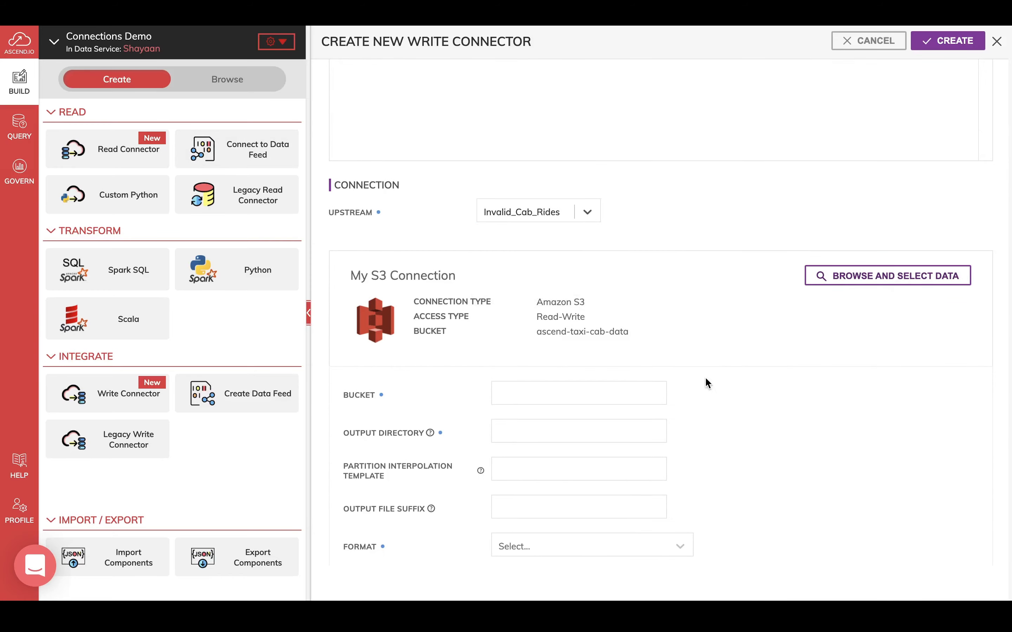
click(858, 279)
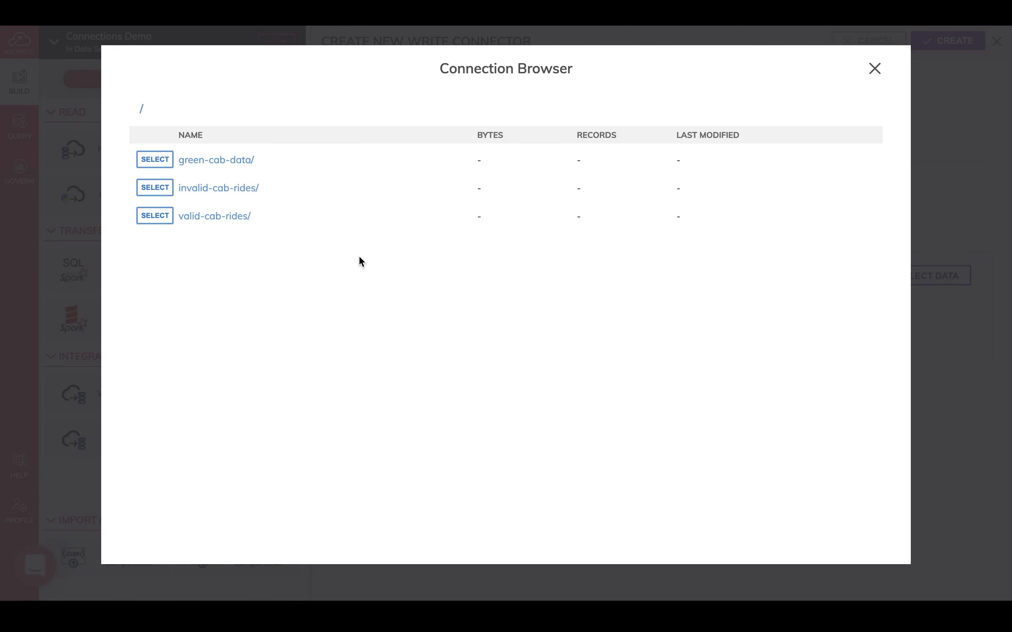
click(154, 190)
- Set the output format to CSV and finish creating the write connector for the invalid cab rides
scroll(598, 422, down, 3)
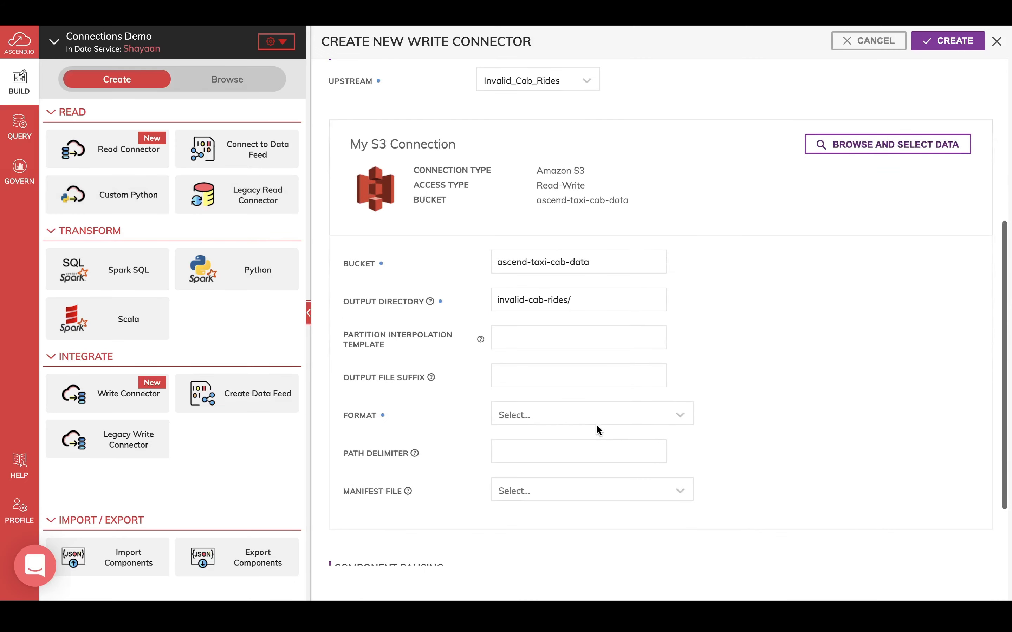
click(597, 423)
click(561, 462)
scroll(561, 470, down, 3)
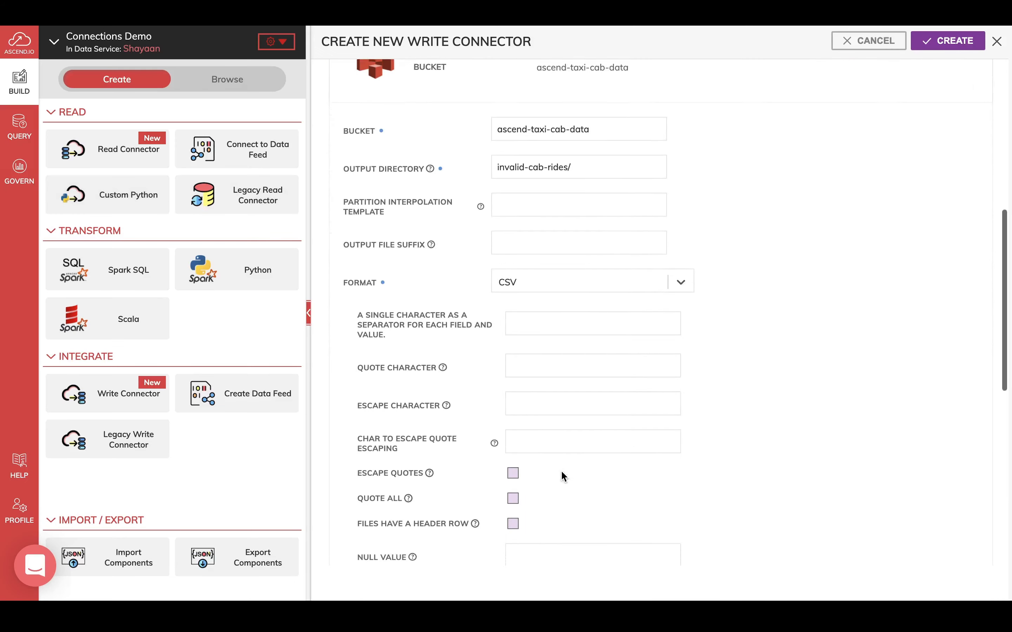
scroll(561, 470, down, 11)
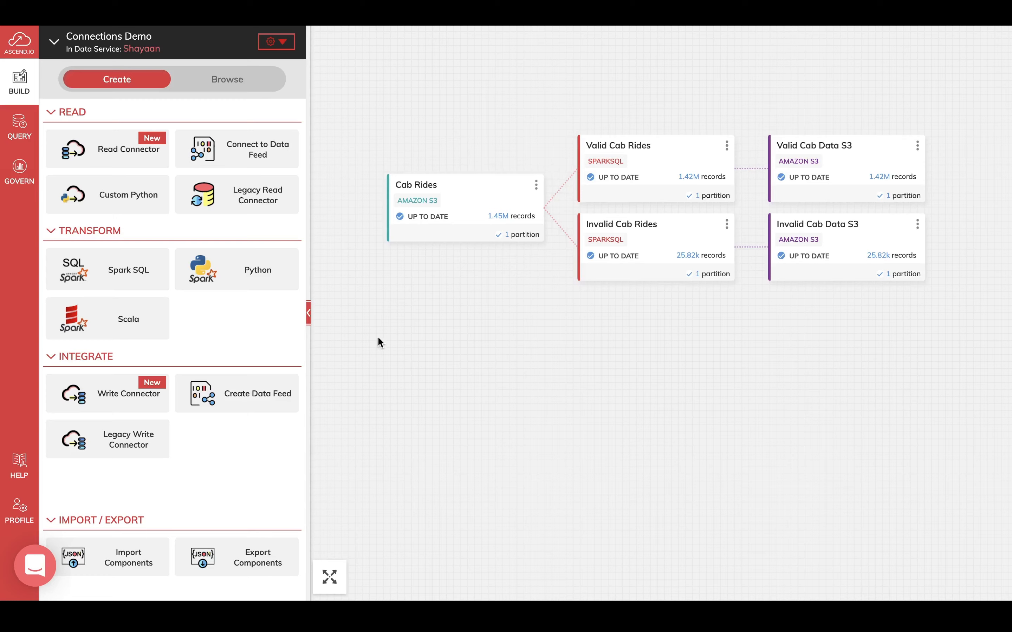
- Start a new read connector using My S3 Connection and select the CSV file inside the green-cab-data/ folder
click(135, 163)
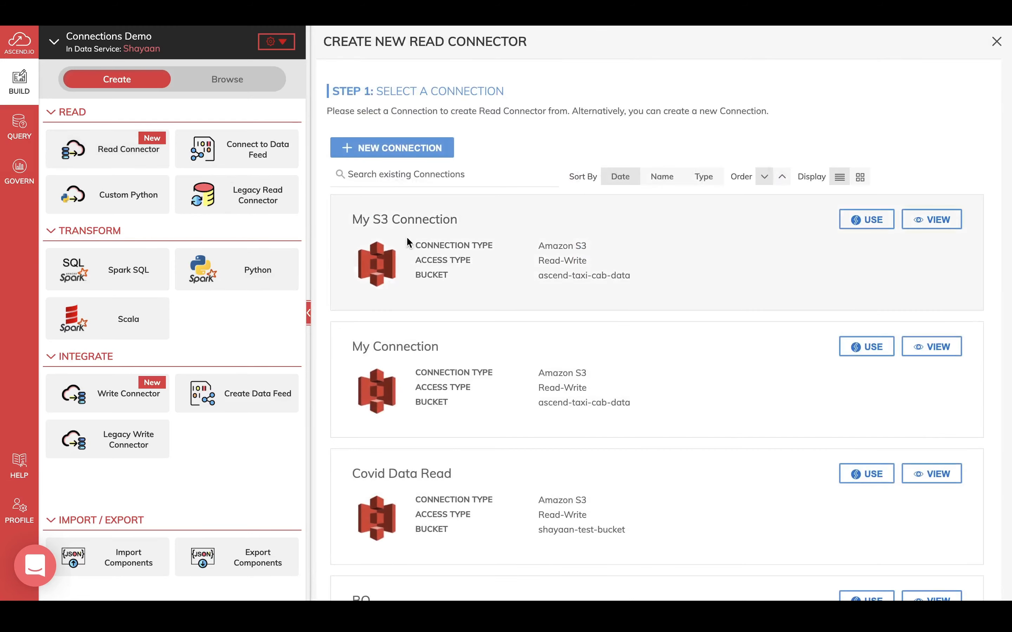
click(852, 221)
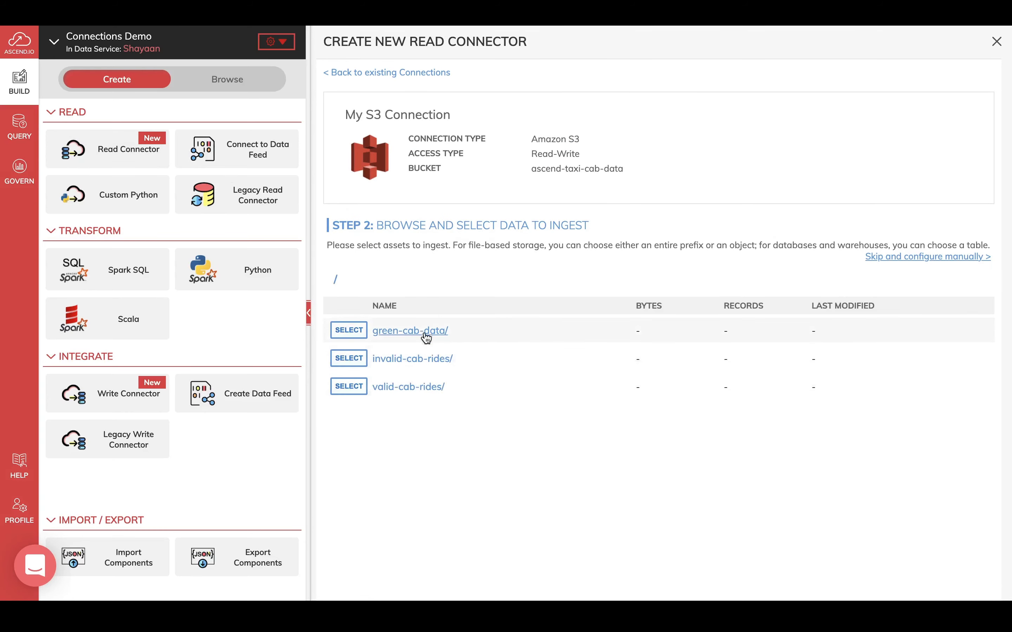
click(410, 331)
click(349, 331)
- Name the read connector Green Cab Data
triple_click(437, 178)
text(Gr)
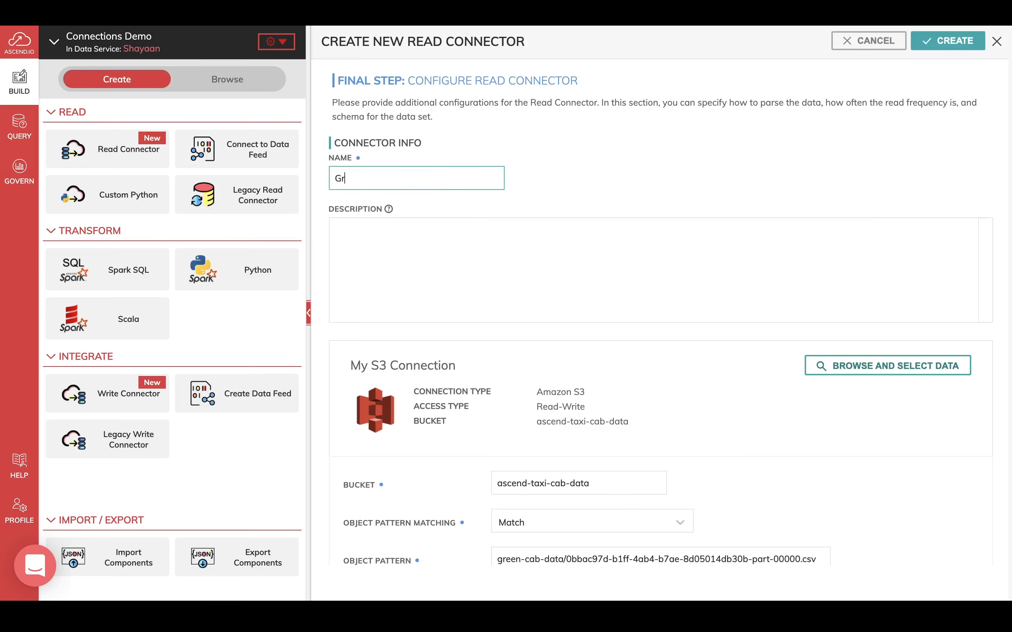
text(een Cab Data)
- Check the object pattern of the read connector and set its parser to CSV
scroll(671, 404, down, 5)
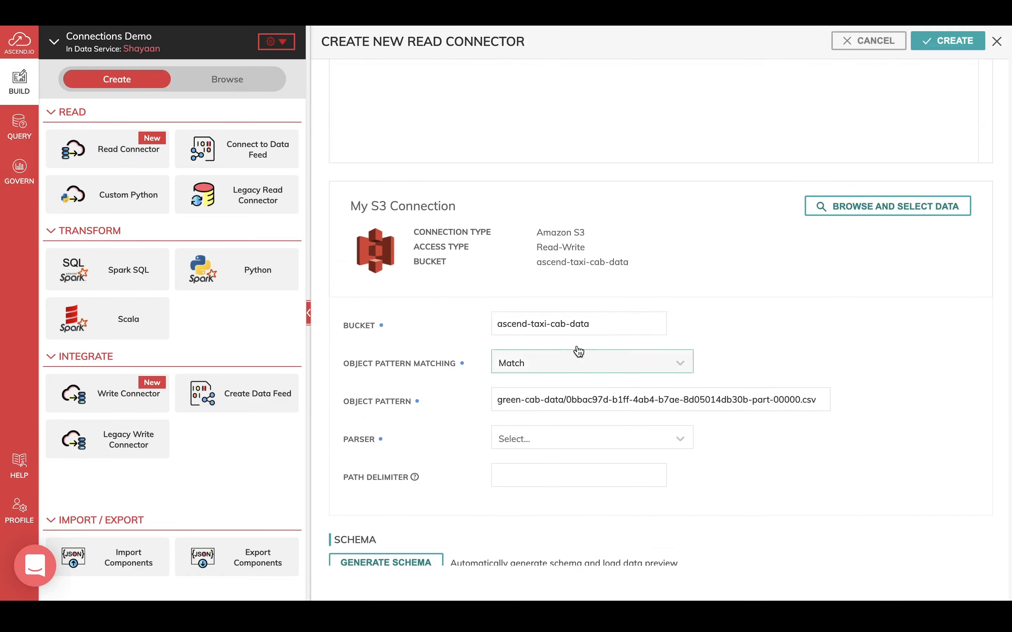
click(517, 399)
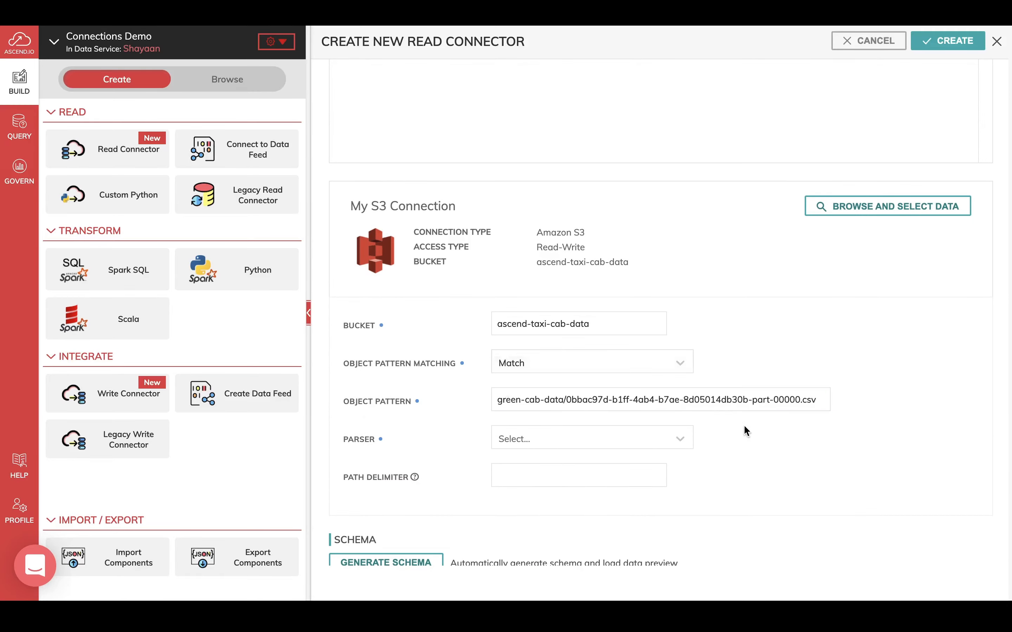
scroll(744, 424, down, 1)
click(515, 399)
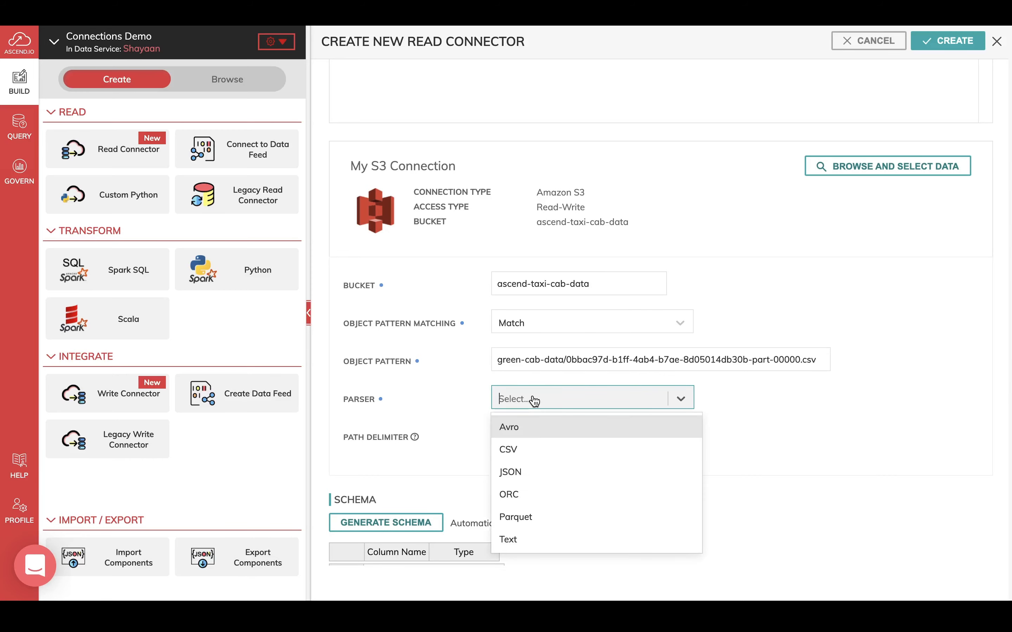
click(552, 450)
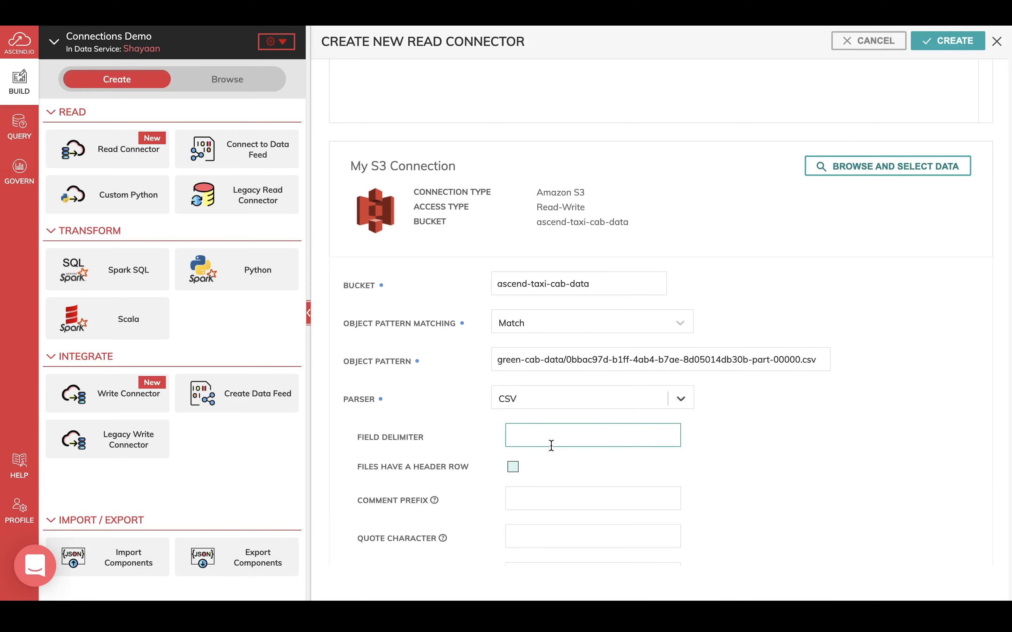
- Set the CSV field delimiter to a comma and mark the files as having a header row
scroll(551, 445, down, 1)
click(551, 396)
text(,)
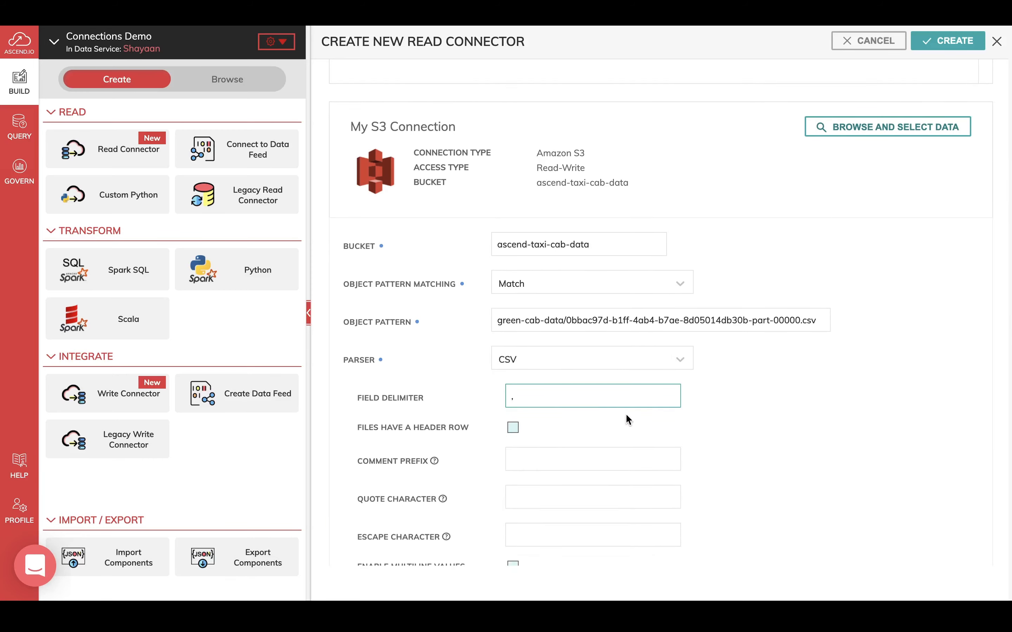
scroll(626, 420, down, 1)
click(513, 371)
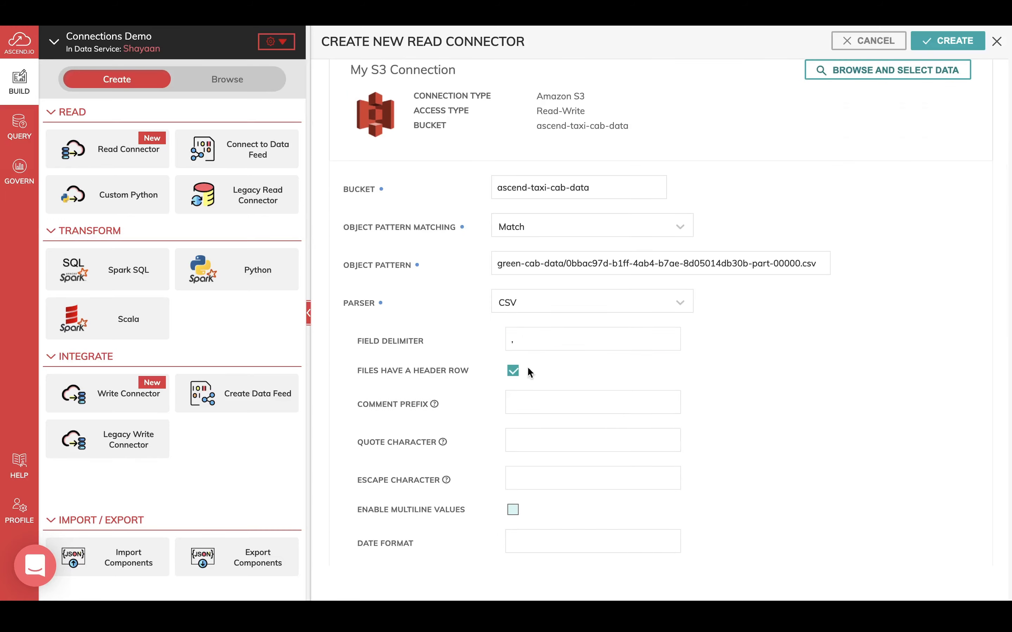
- Generate the schema with a data preview for the read connector and review the columns and types
scroll(803, 410, down, 8)
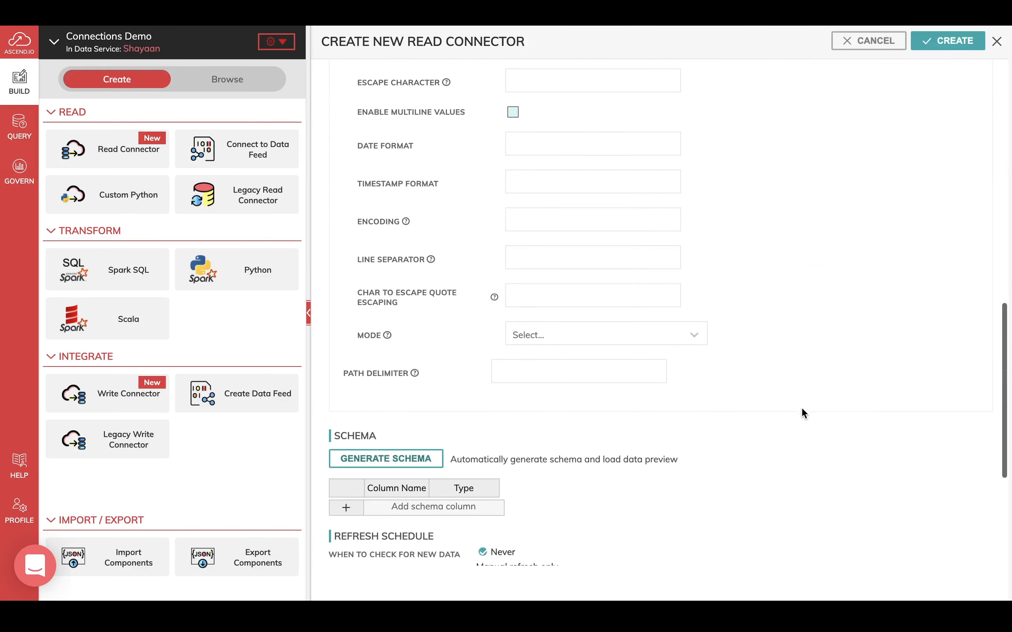
scroll(801, 413, down, 2)
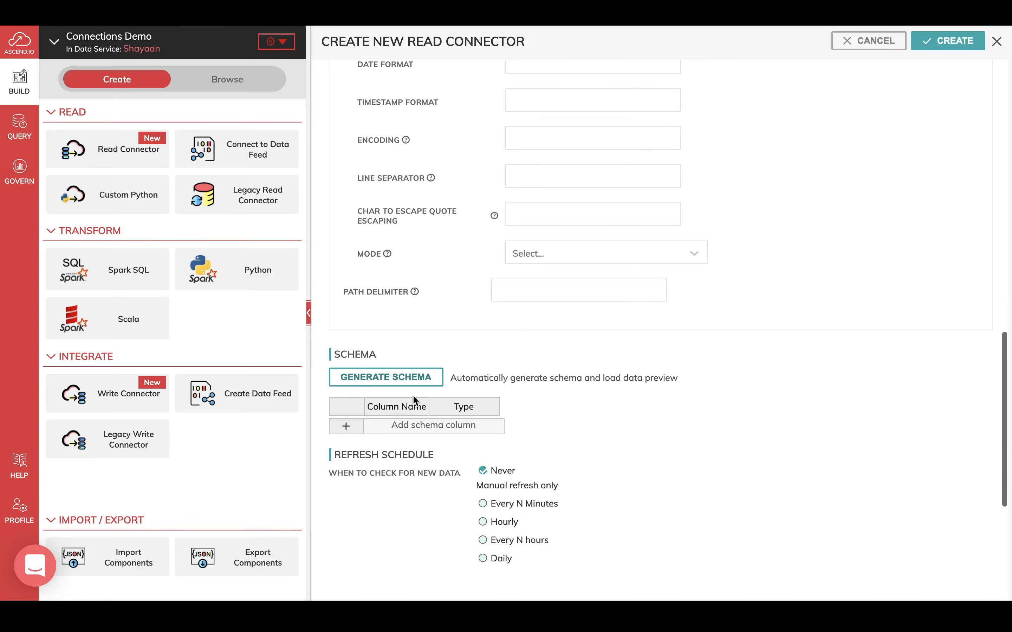
click(403, 384)
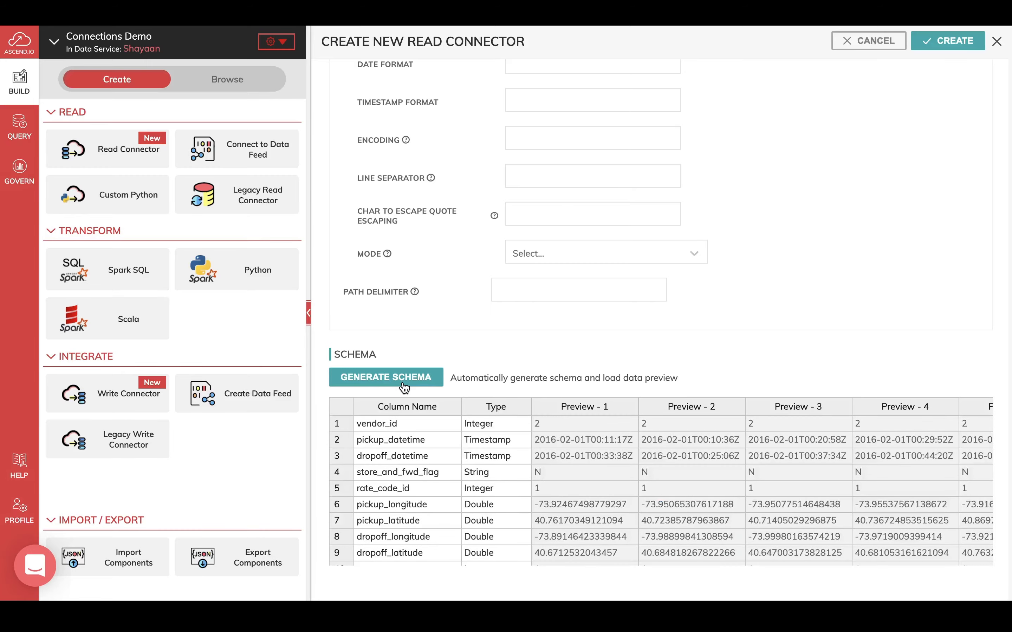
scroll(404, 388, down, 4)
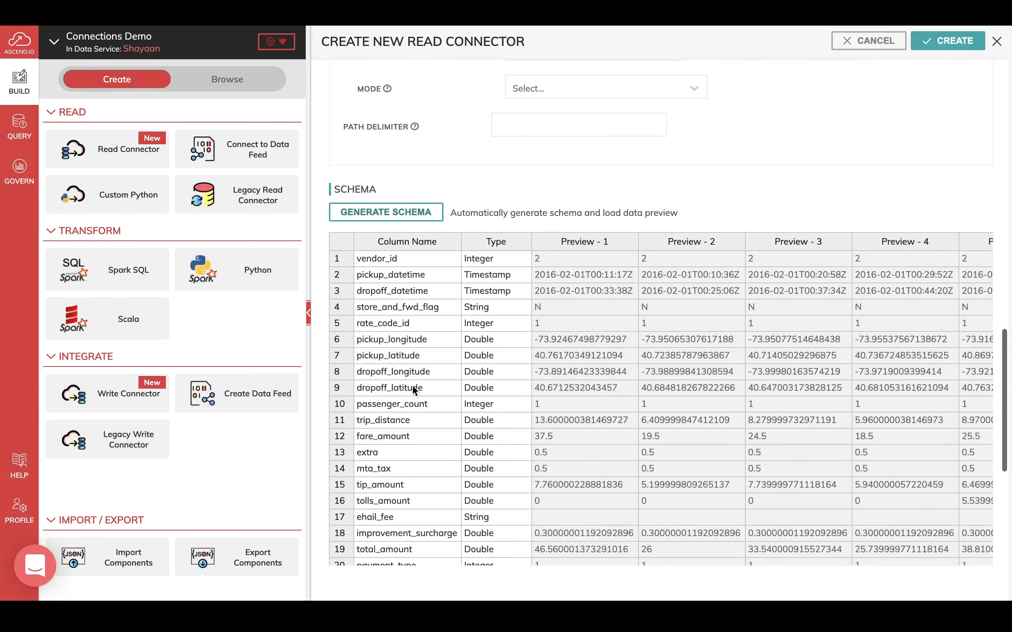